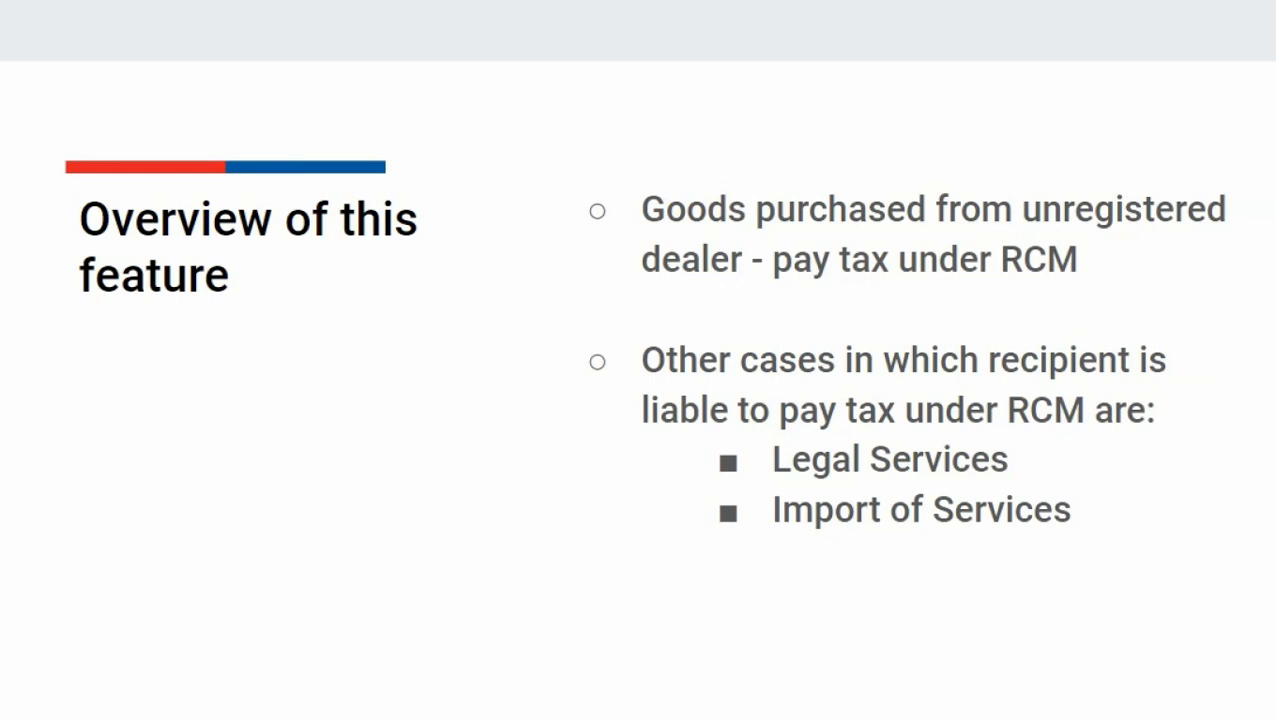
{"action": "key", "text": "Right"}
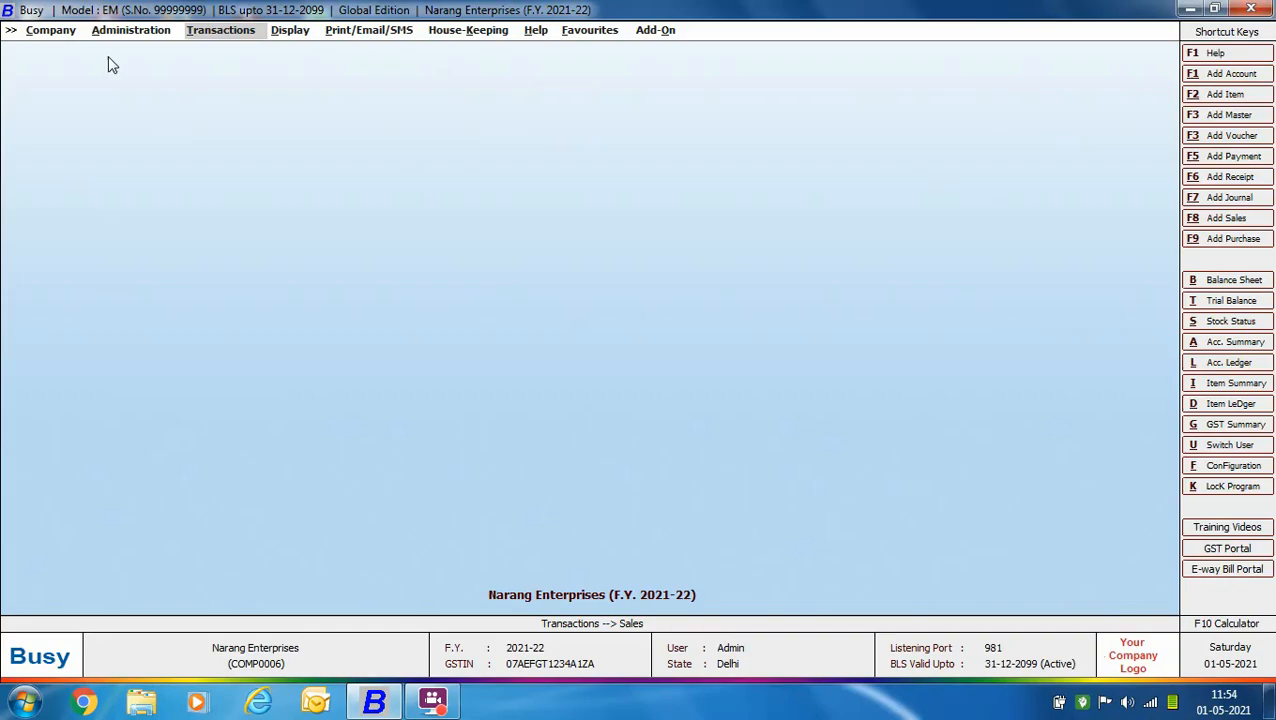
- Start a new payment voucher in the Main series dated 10-04-2021 with GST Nature RCM Expense
{"action": "left_click", "coordinate": [222, 30]}
{"action": "left_click", "coordinate": [222, 126]}
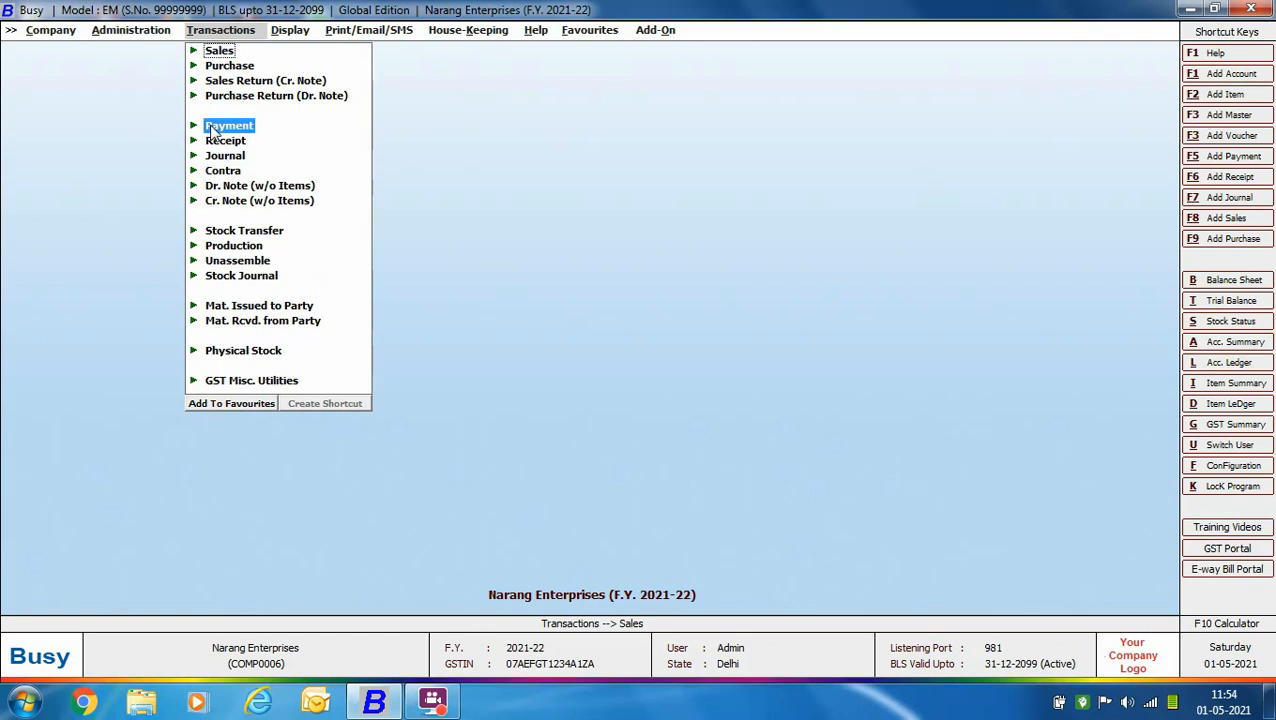
{"action": "left_click", "coordinate": [252, 140]}
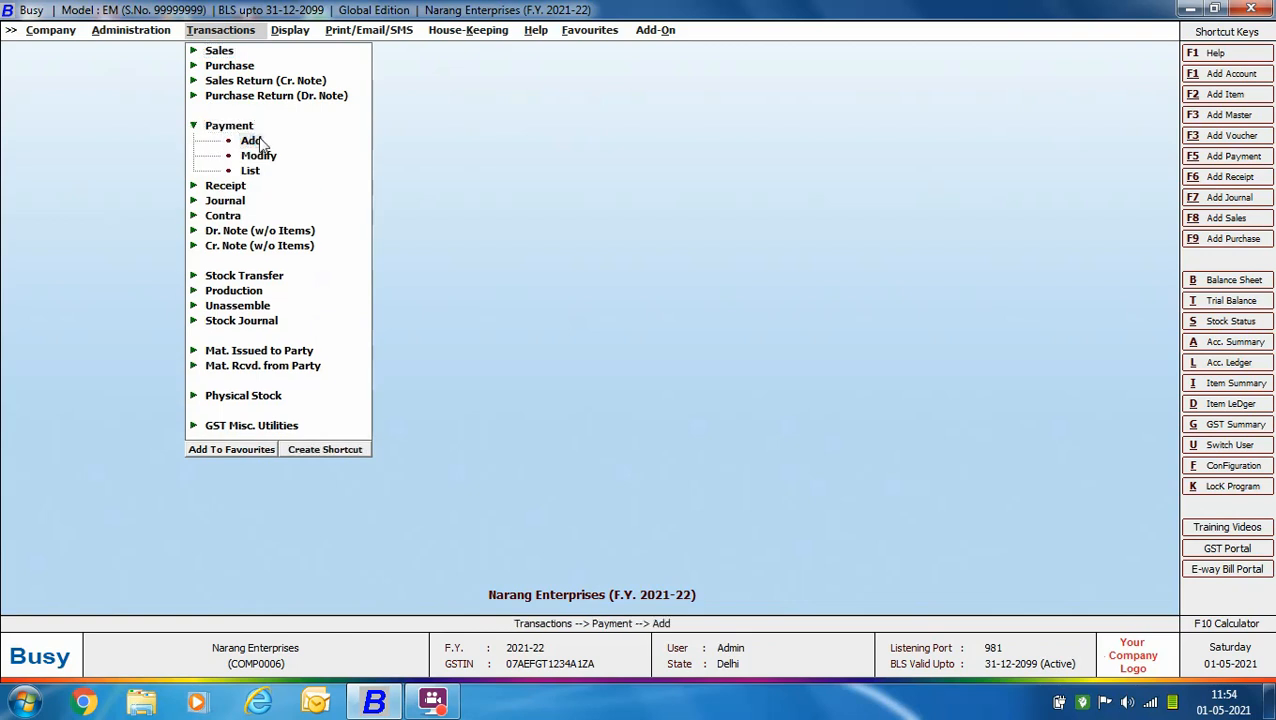
{"action": "key", "text": "Return"}
{"action": "key", "text": "Return"}
{"action": "key", "text": "Down"}
{"action": "key", "text": "Down"}
{"action": "key", "text": "Down"}
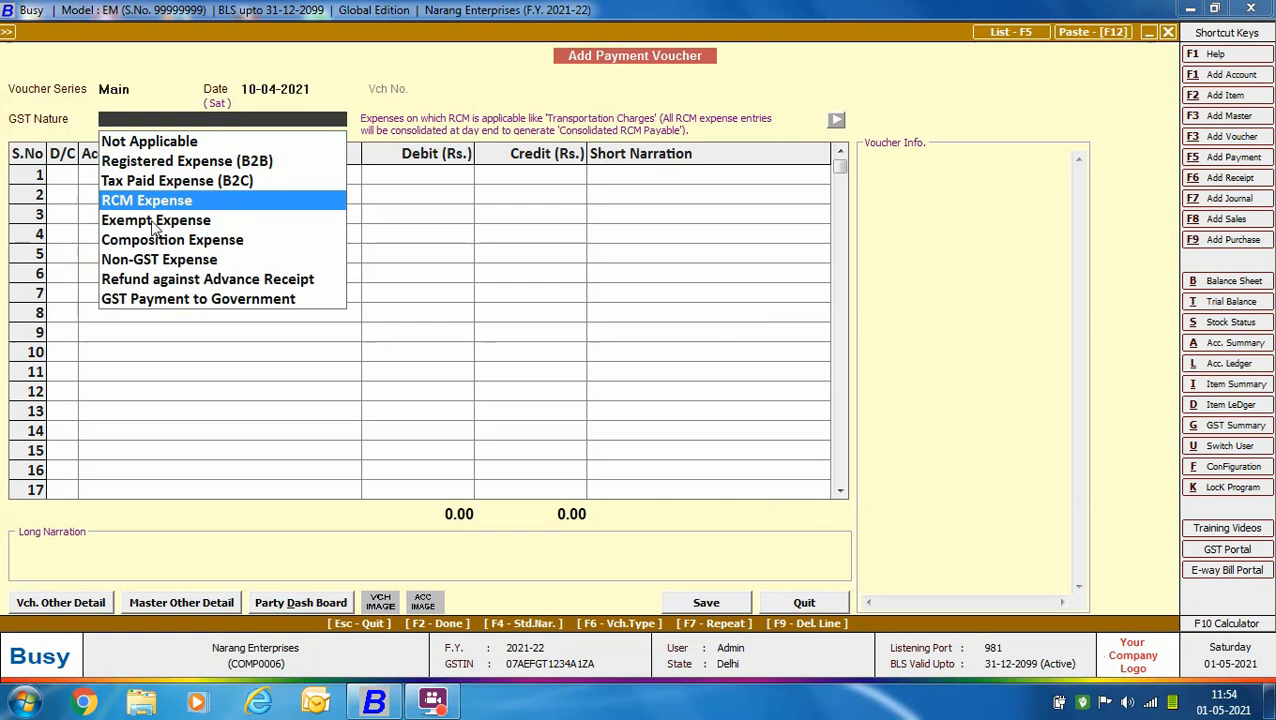
{"action": "key", "text": "Return"}
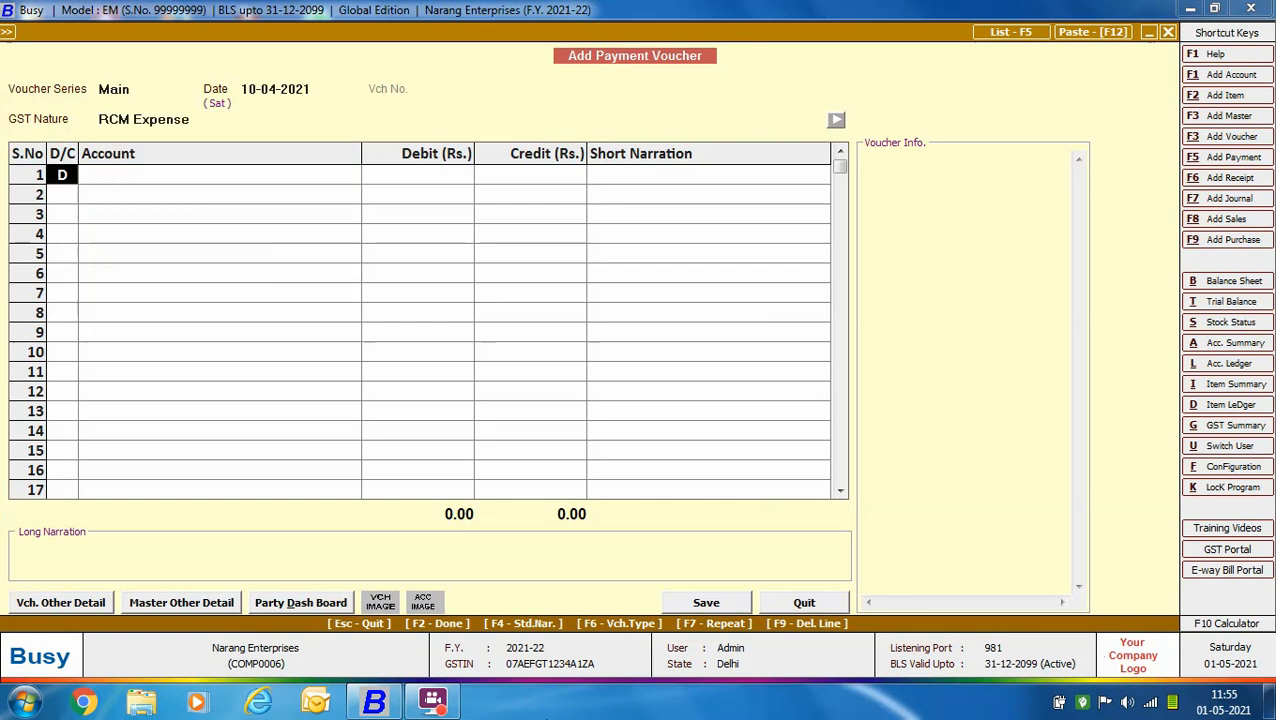
- Choose Freight Charges as the debit account in the first row and check the GST details in its account master
{"action": "key", "text": "Return"}
{"action": "type", "text": "fre"}
{"action": "key", "text": "Down"}
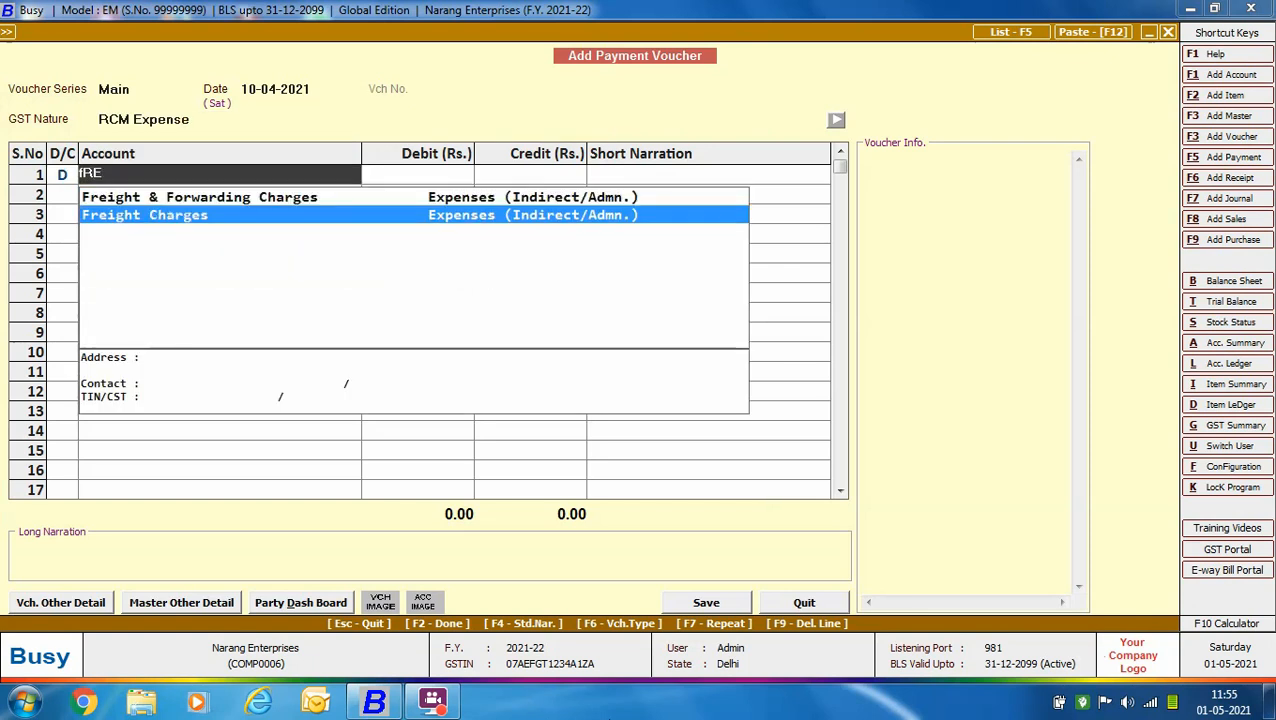
{"action": "key", "text": "Return"}
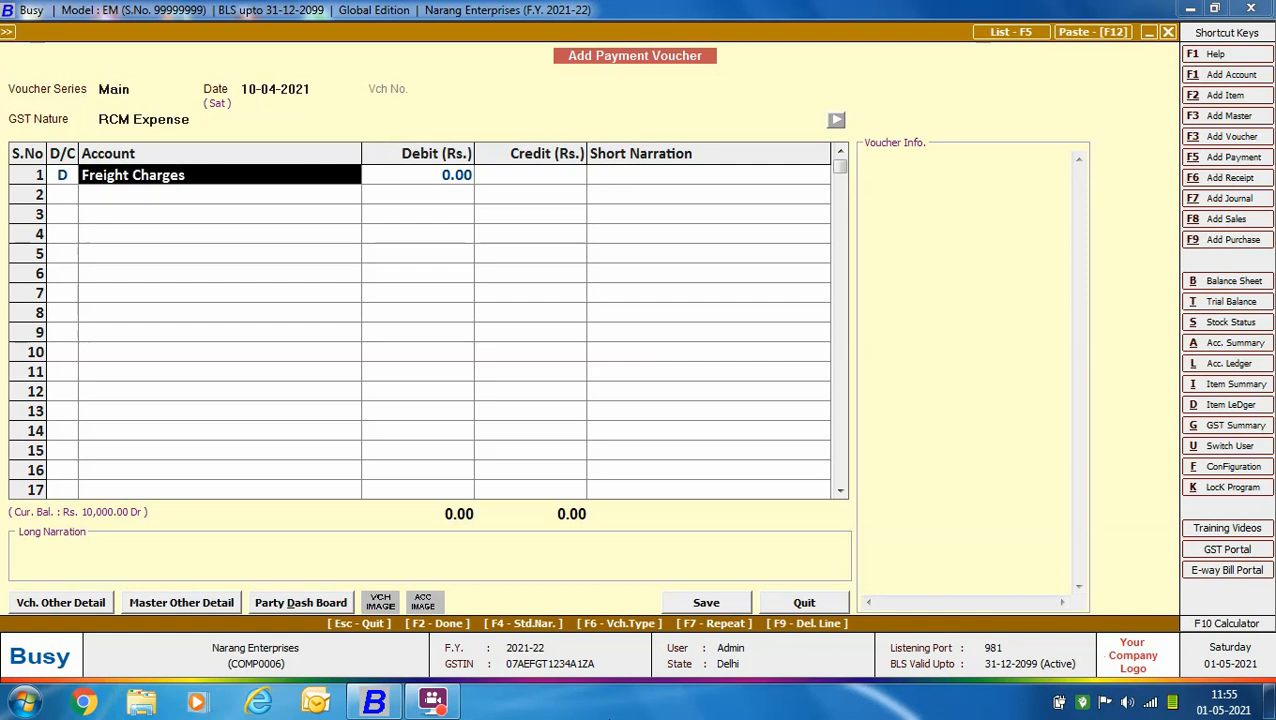
{"action": "key", "text": "ctrl+Return"}
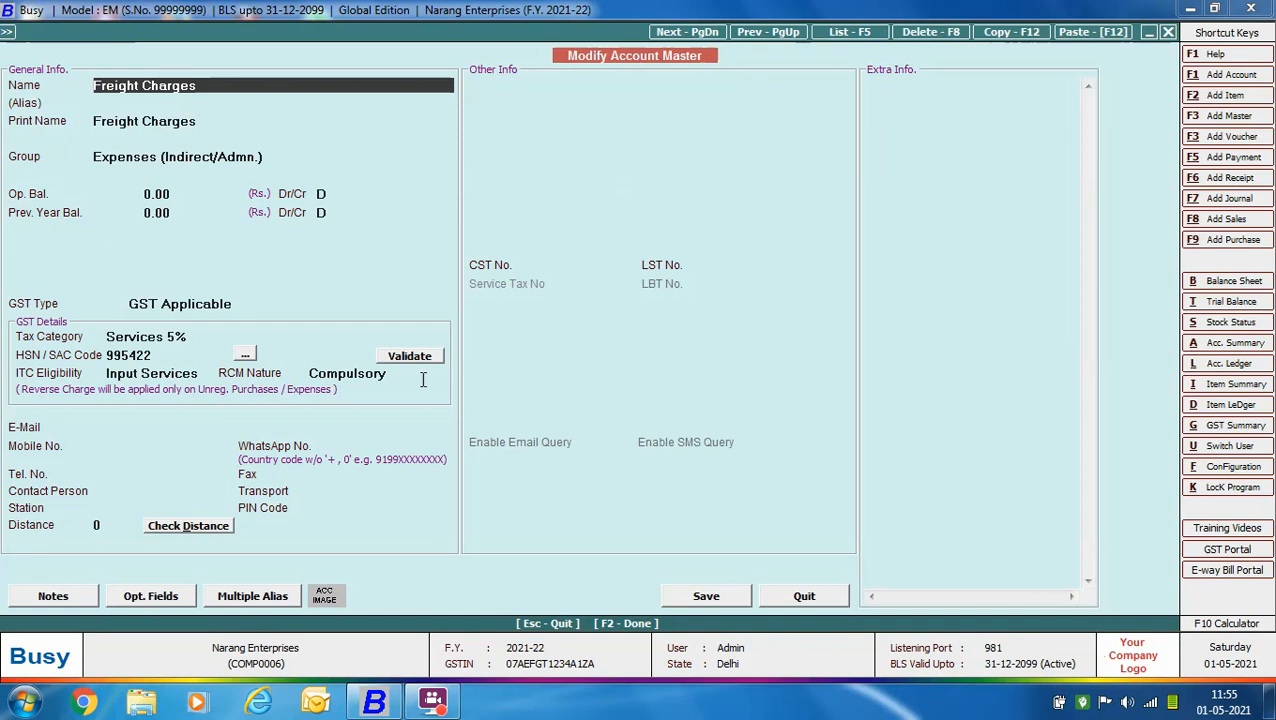
{"action": "left_click", "coordinate": [790, 595]}
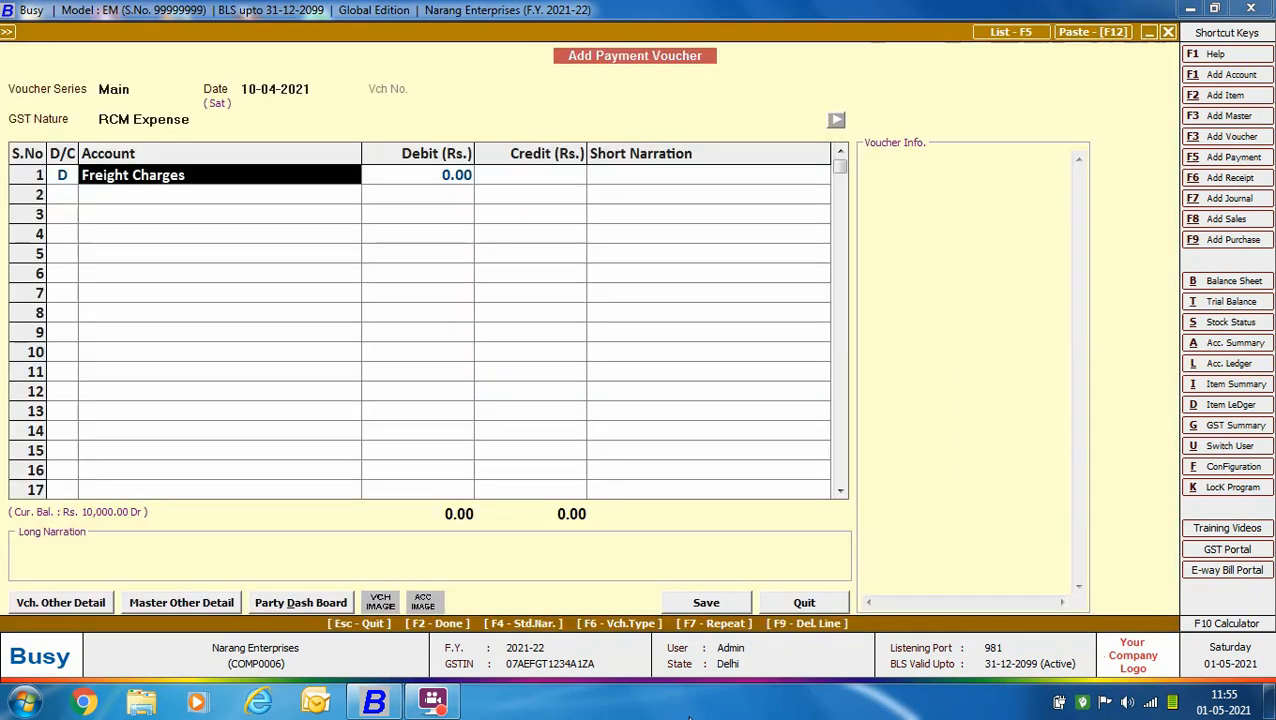
- Debit Freight Charges with 5,000 and credit Cash with the same amount
{"action": "key", "text": "Return"}
{"action": "type", "text": "5000"}
{"action": "key", "text": "Return"}
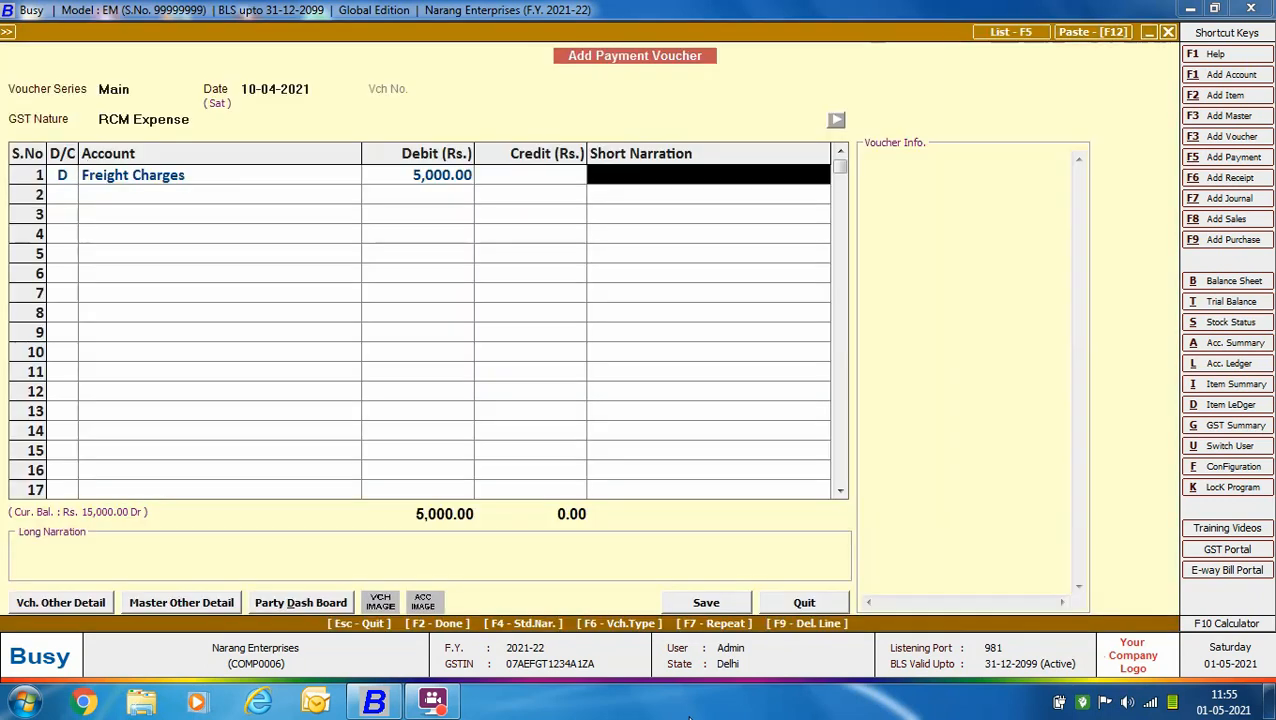
{"action": "key", "text": "Return"}
{"action": "key", "text": "Return"}
{"action": "key", "text": "Return"}
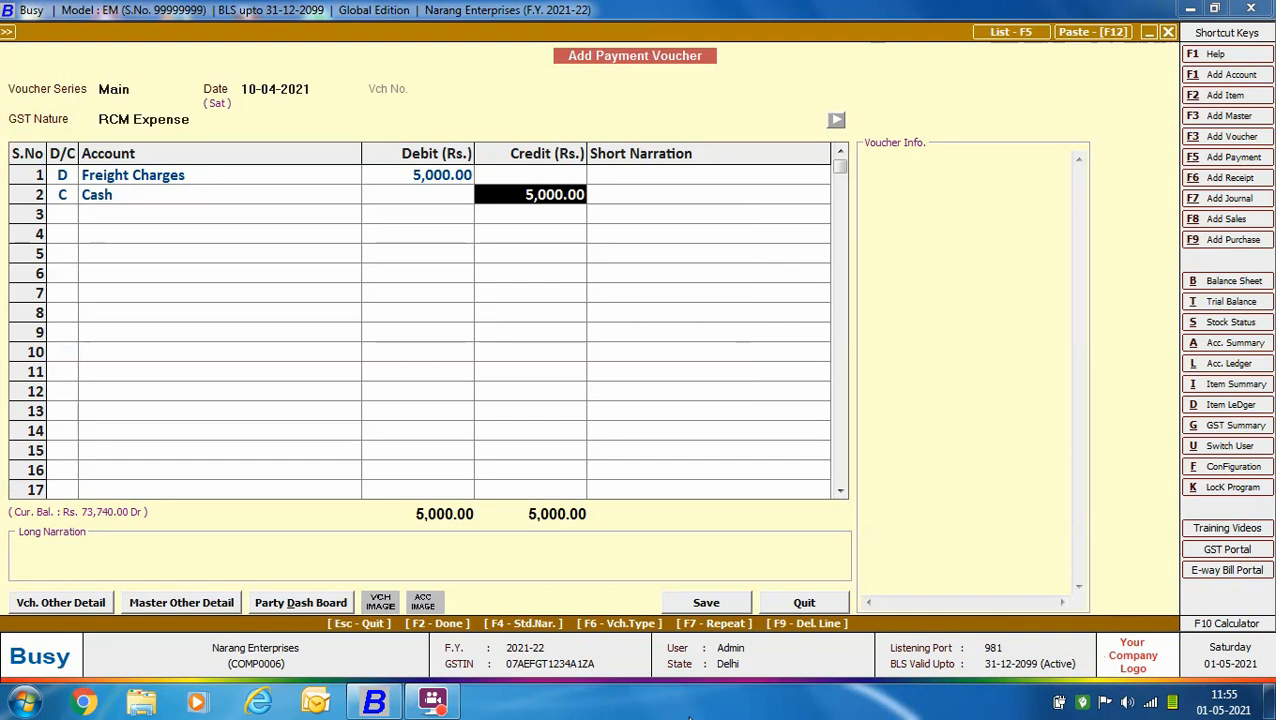
- Save the freight payment voucher and leave the payment entry form
{"action": "key", "text": "Return"}
{"action": "key", "text": "Return"}
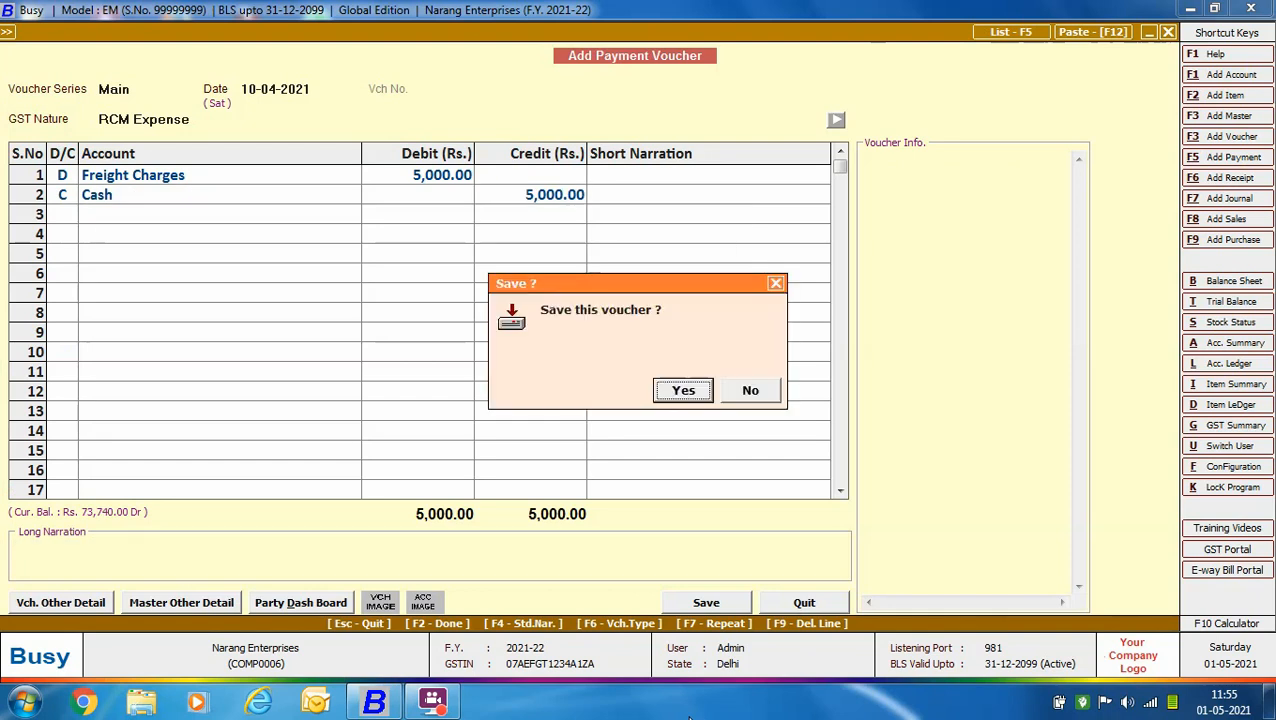
{"action": "key", "text": "Return"}
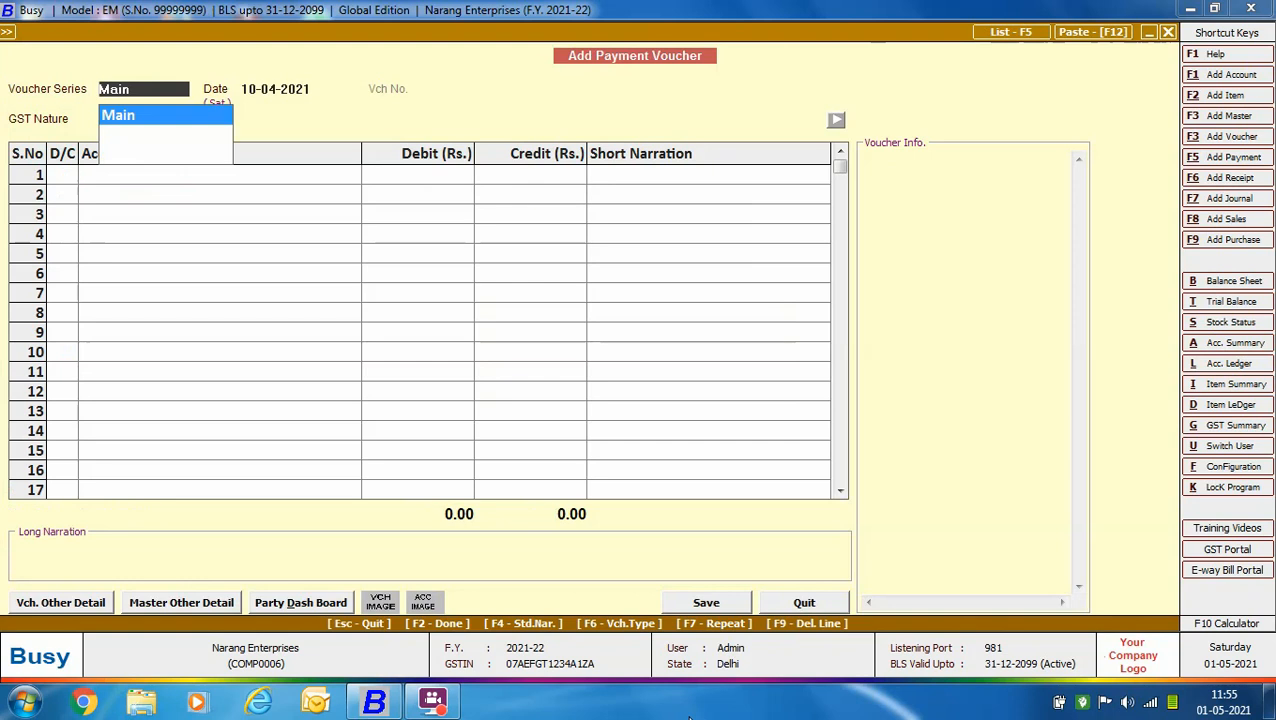
{"action": "key", "text": "Escape"}
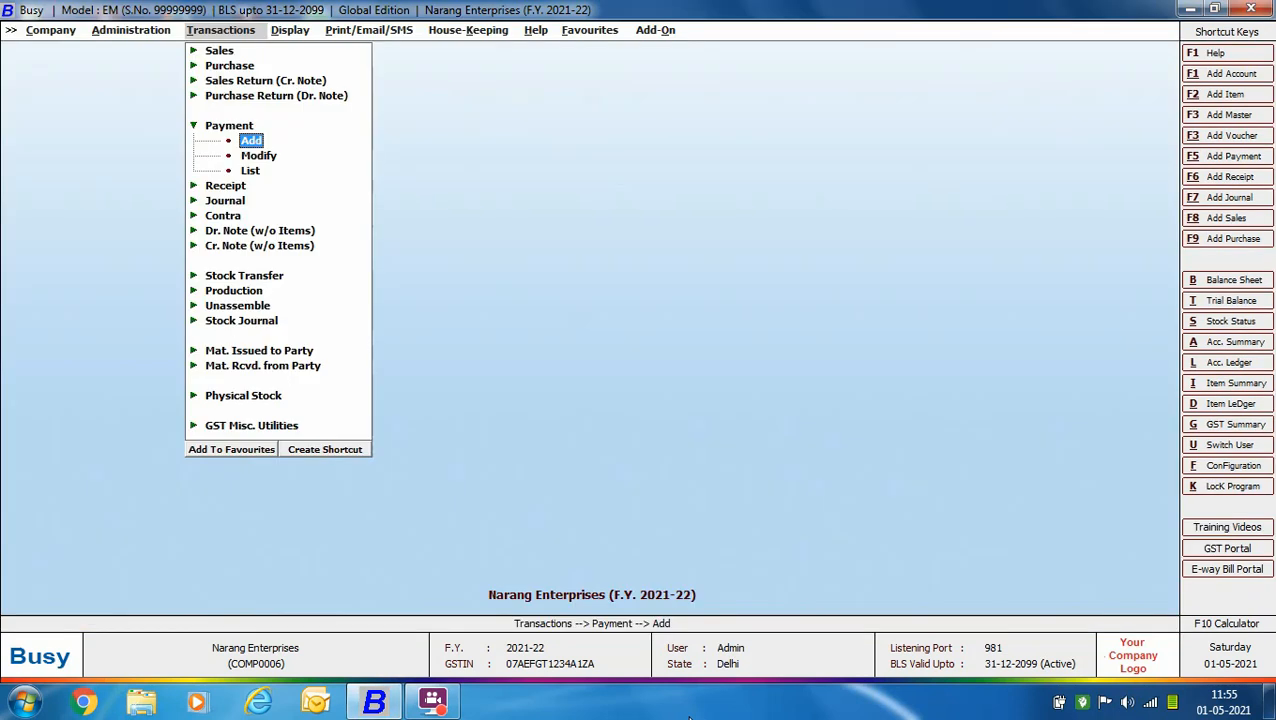
- Start a new journal voucher in the Main series dated 10-04-2021 with GST Nature RCM Expense
{"action": "left_click", "coordinate": [236, 201]}
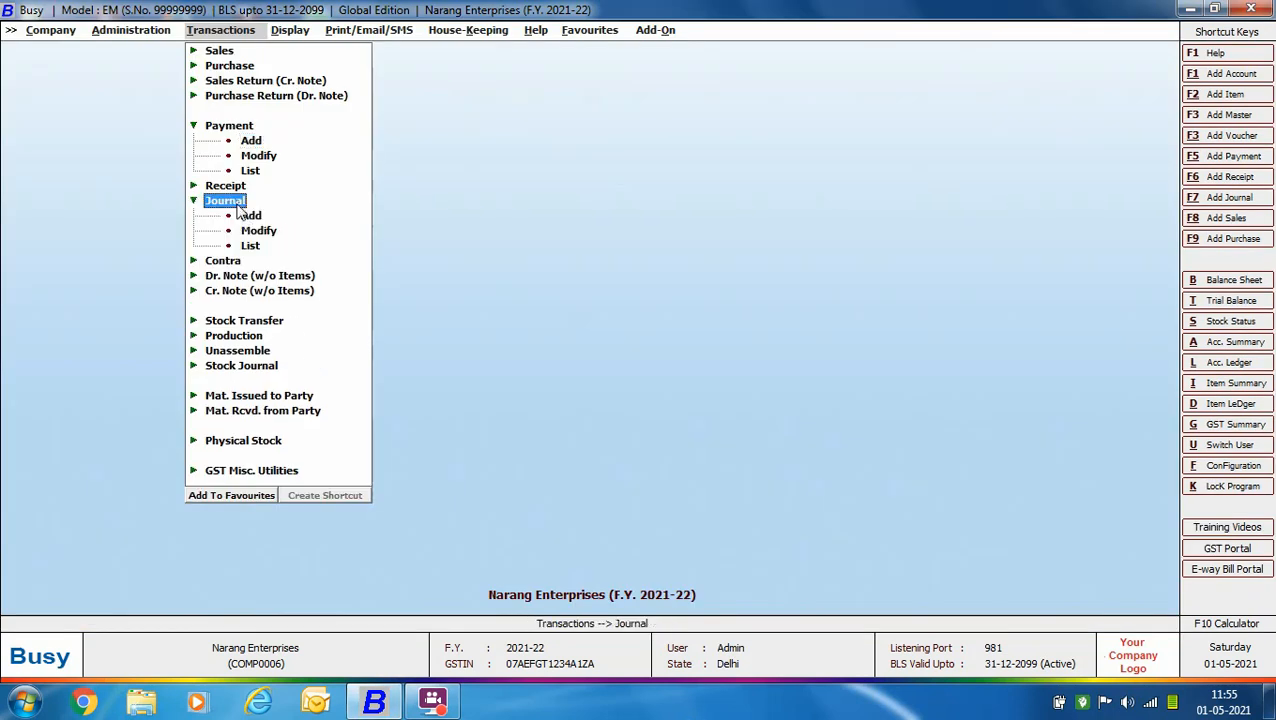
{"action": "left_click", "coordinate": [245, 217]}
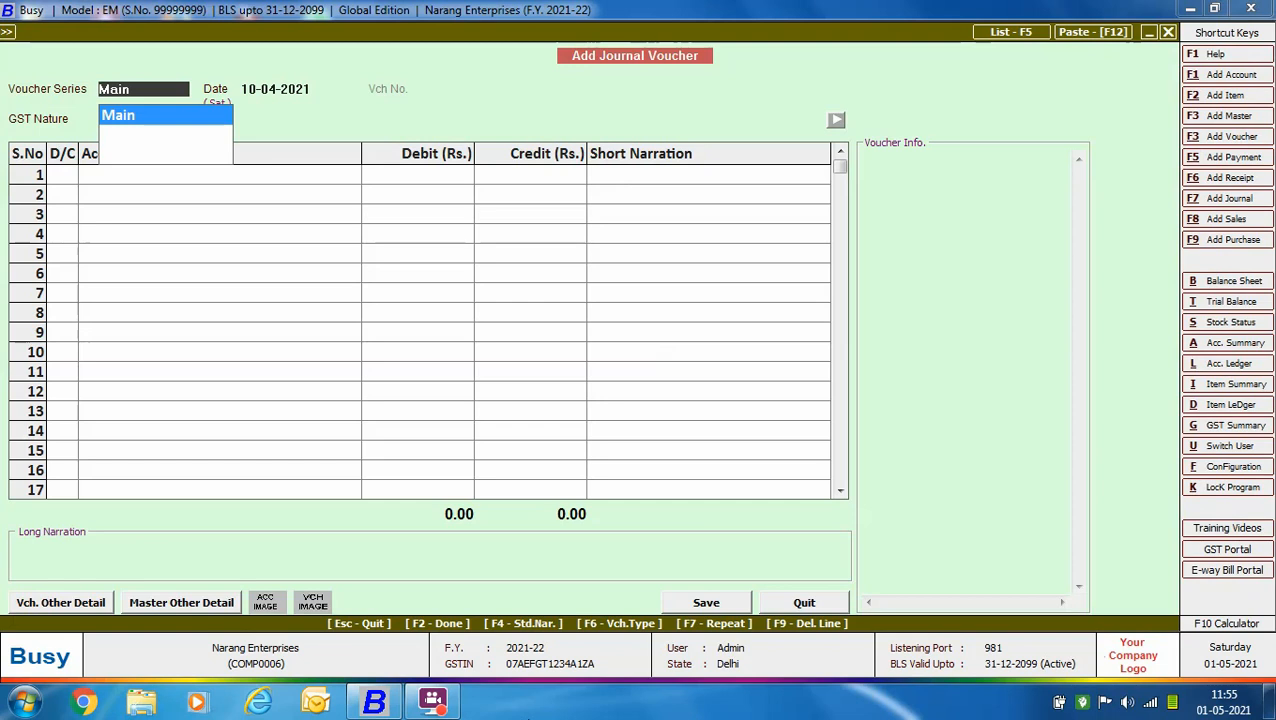
{"action": "key", "text": "Return"}
{"action": "key", "text": "Return"}
{"action": "key", "text": "Down"}
{"action": "key", "text": "Down"}
{"action": "key", "text": "Down"}
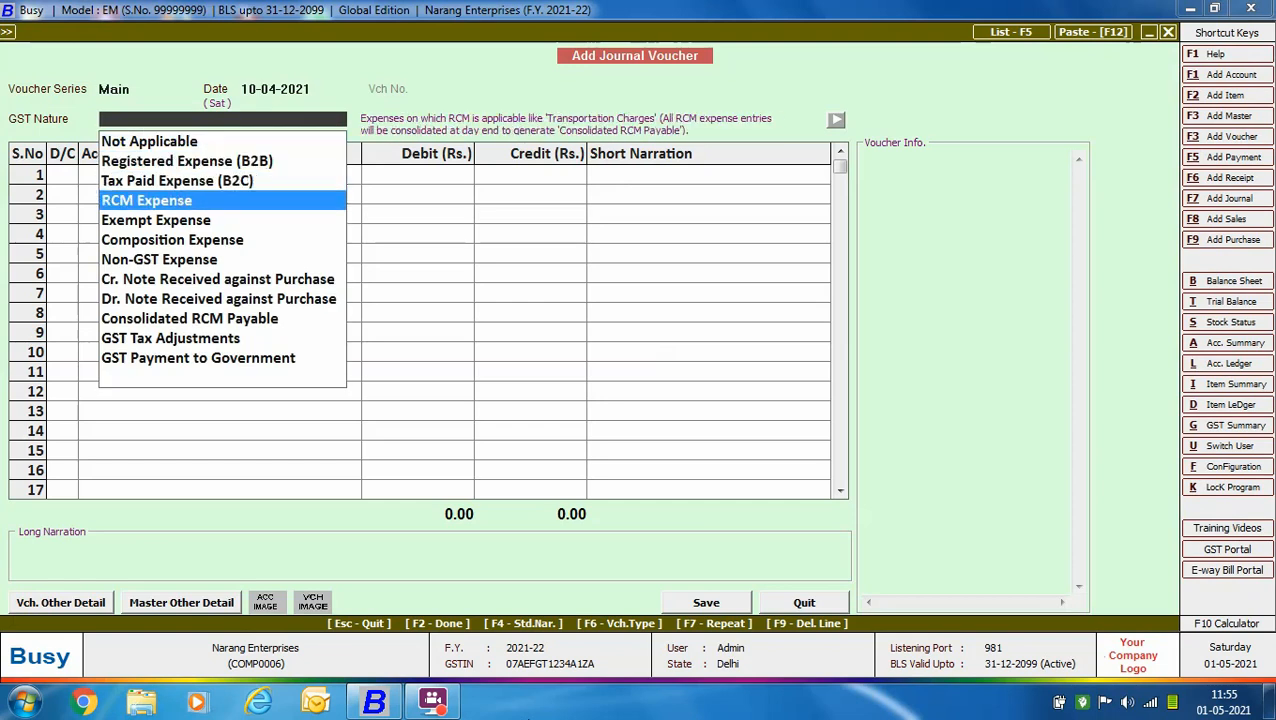
{"action": "key", "text": "Return"}
- Choose Server Hosting Space as the debit account and check the GST details in its account master
{"action": "key", "text": "Return"}
{"action": "type", "text": "serv"}
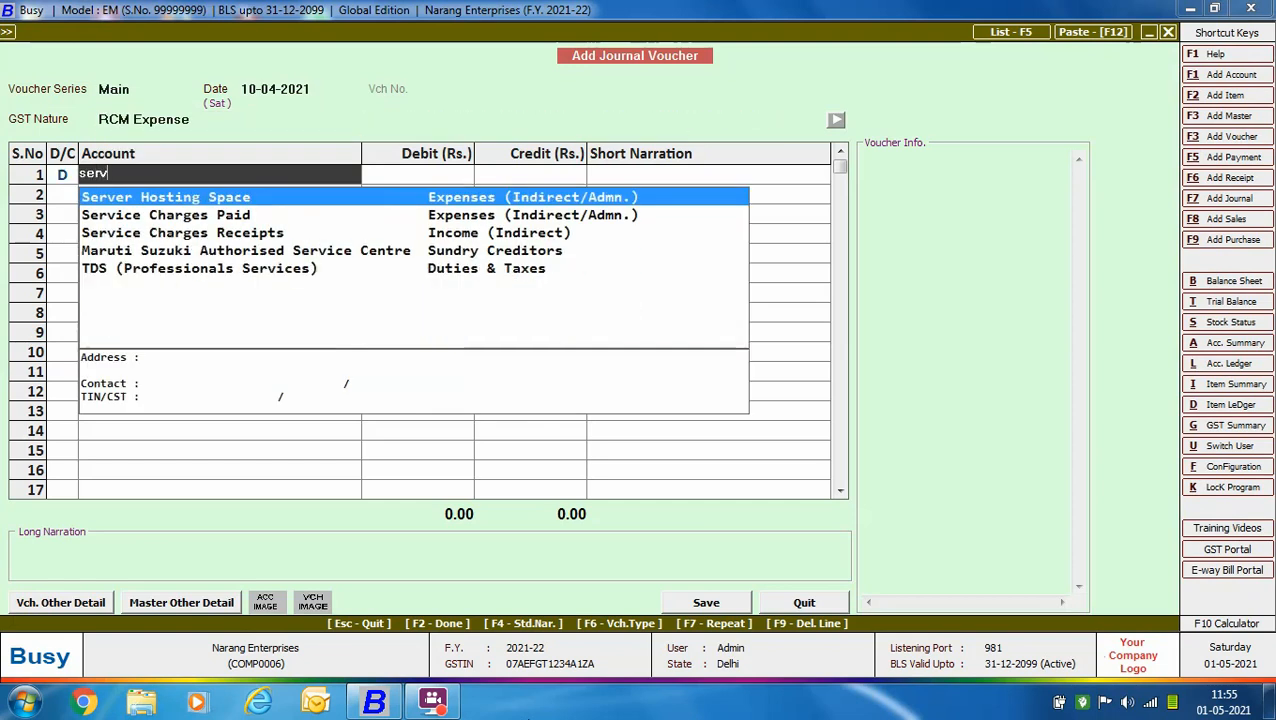
{"action": "key", "text": "Return"}
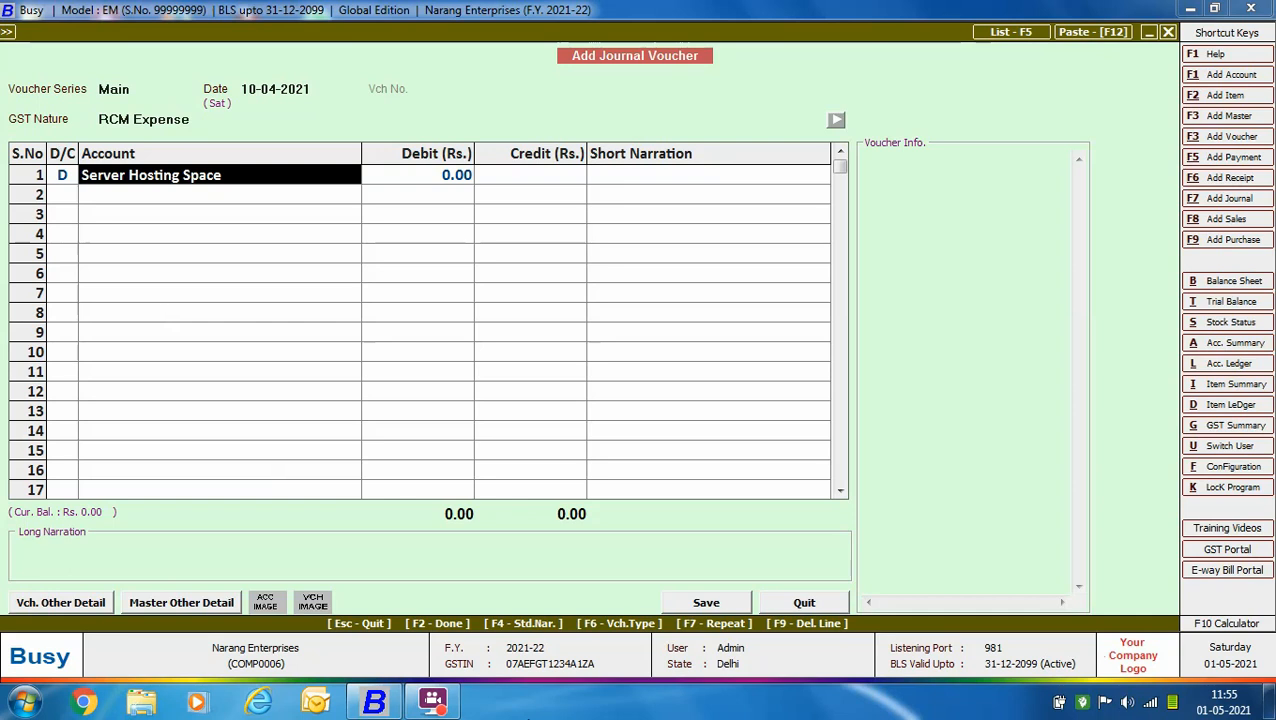
{"action": "key", "text": "ctrl+Return"}
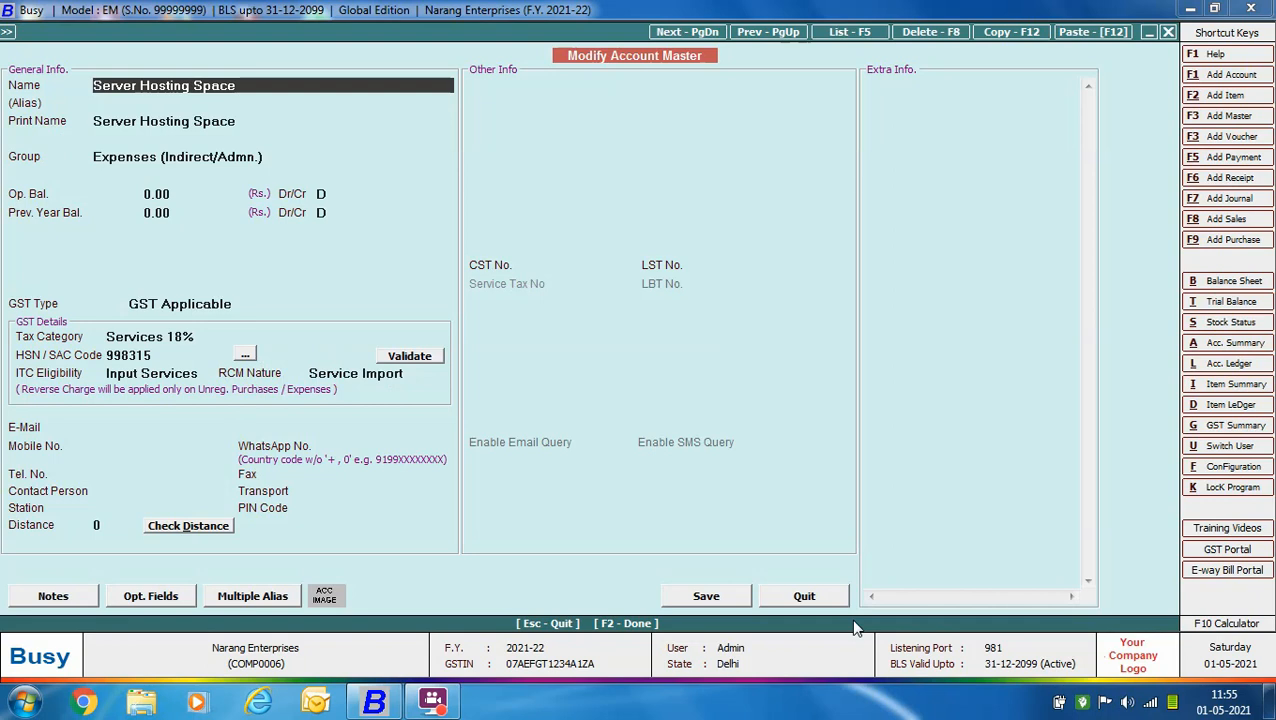
{"action": "left_click", "coordinate": [812, 598]}
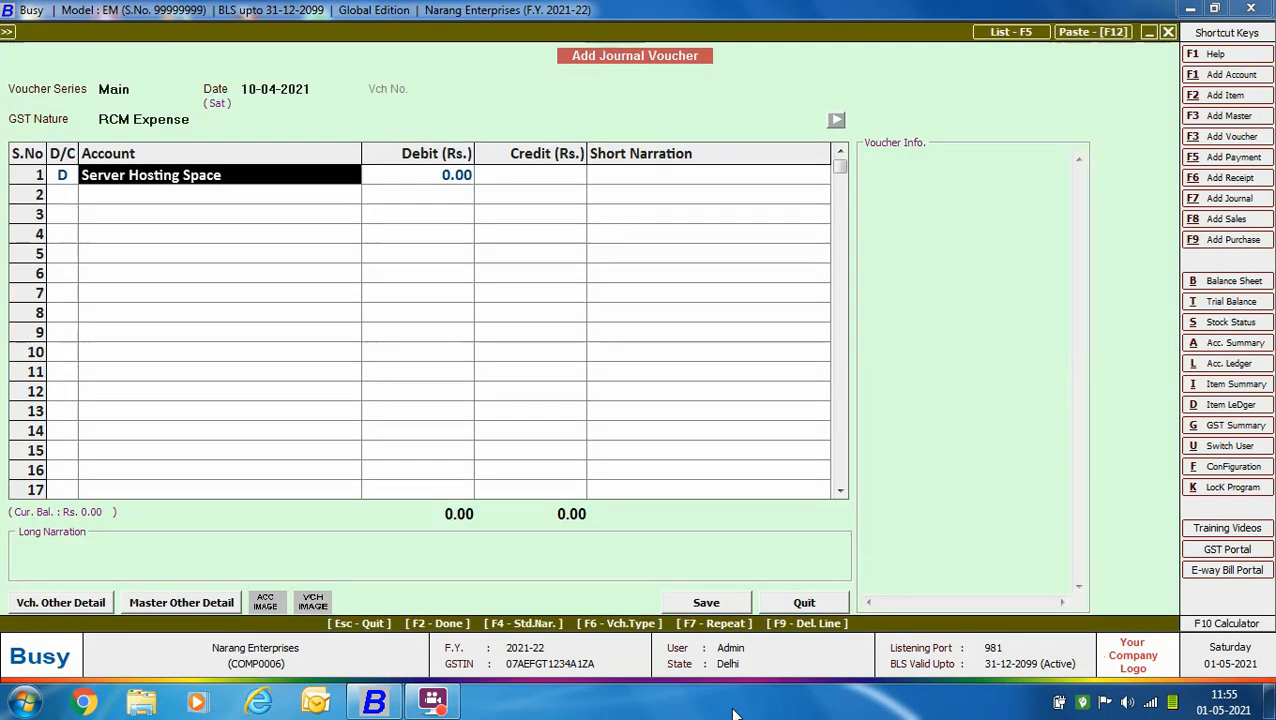
- Debit Server Hosting Space with 49,000 and credit Tech Craft Inc. with the same amount
{"action": "key", "text": "Return"}
{"action": "type", "text": "49000"}
{"action": "key", "text": "Return"}
{"action": "key", "text": "Return"}
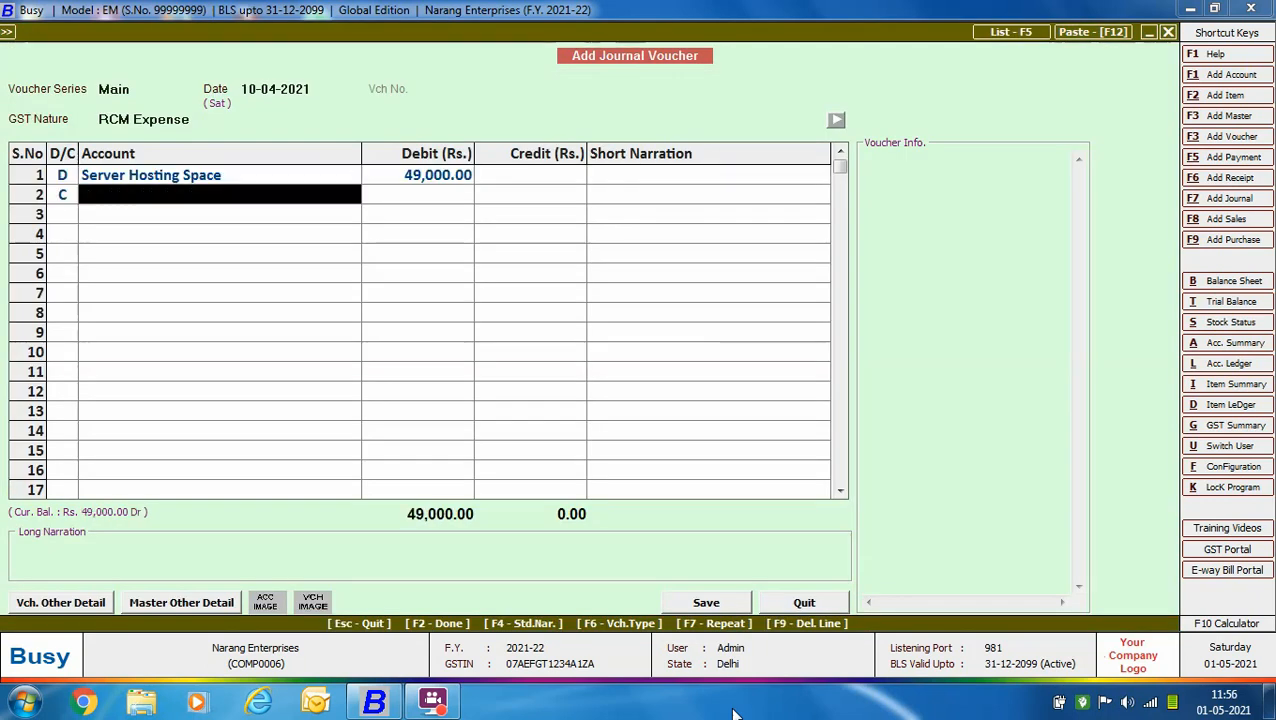
{"action": "type", "text": "tech"}
{"action": "key", "text": "Return"}
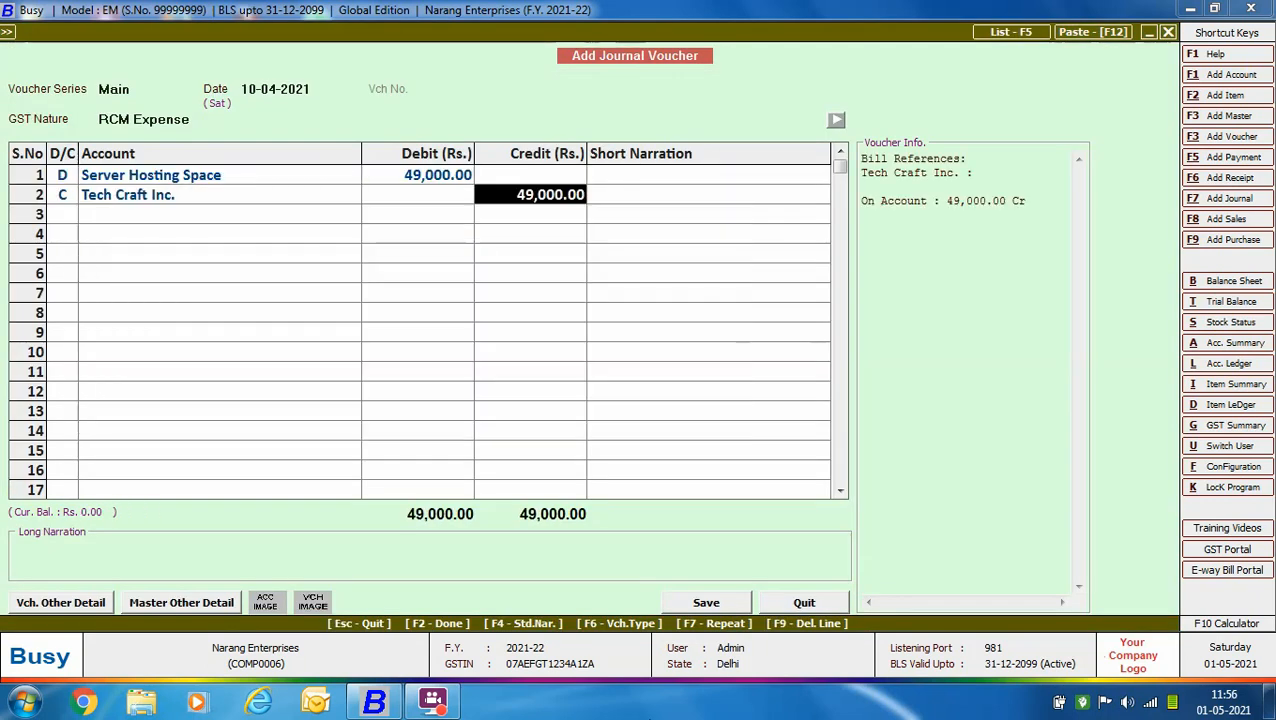
- Save the server hosting journal voucher and leave the journal entry form
{"action": "key", "text": "Return"}
{"action": "key", "text": "Return"}
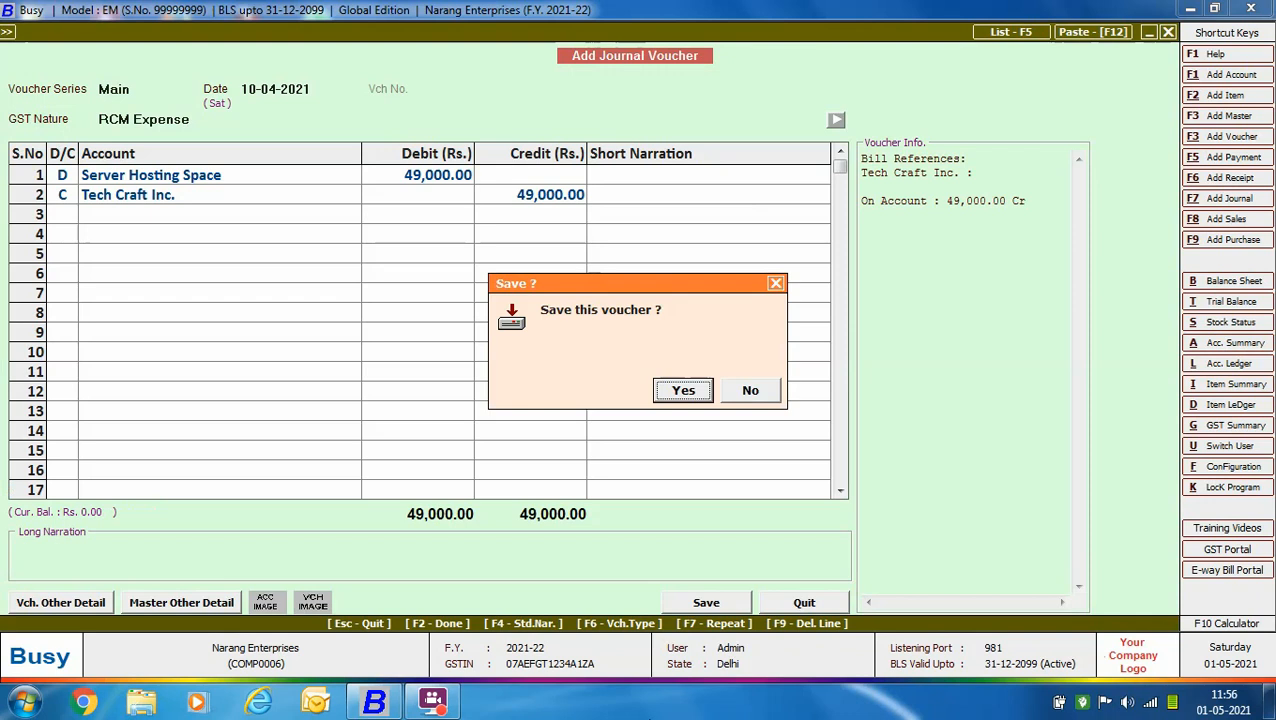
{"action": "key", "text": "Return"}
{"action": "key", "text": "Escape"}
{"action": "key", "text": "Escape"}
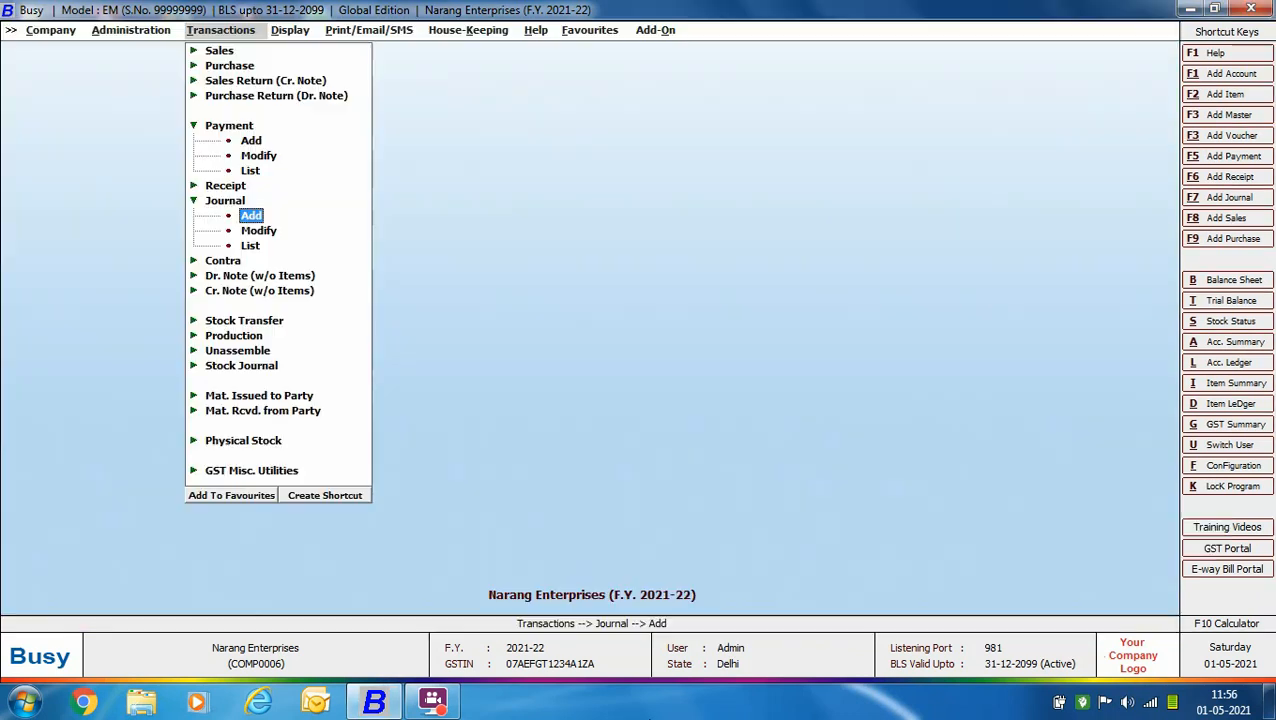
- Start a new purchase voucher in the Main series dated 10-04-2021 with voucher number 19
{"action": "left_click", "coordinate": [230, 65]}
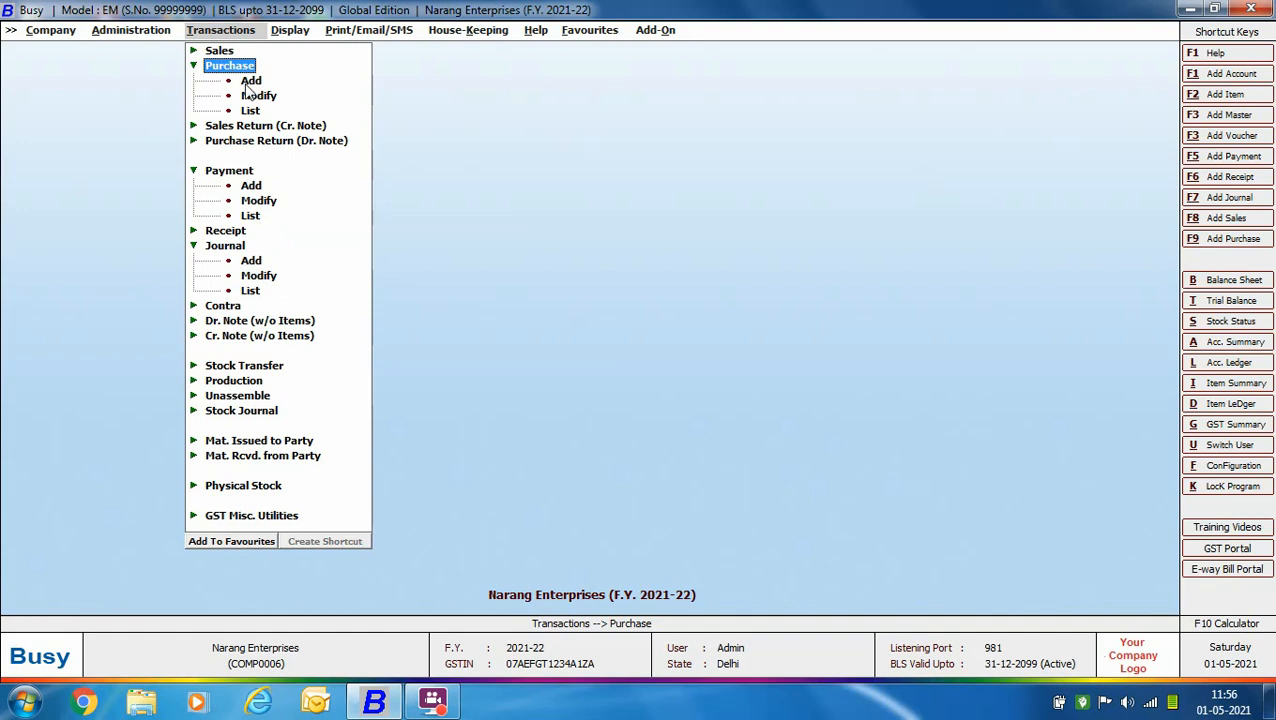
{"action": "left_click", "coordinate": [250, 81]}
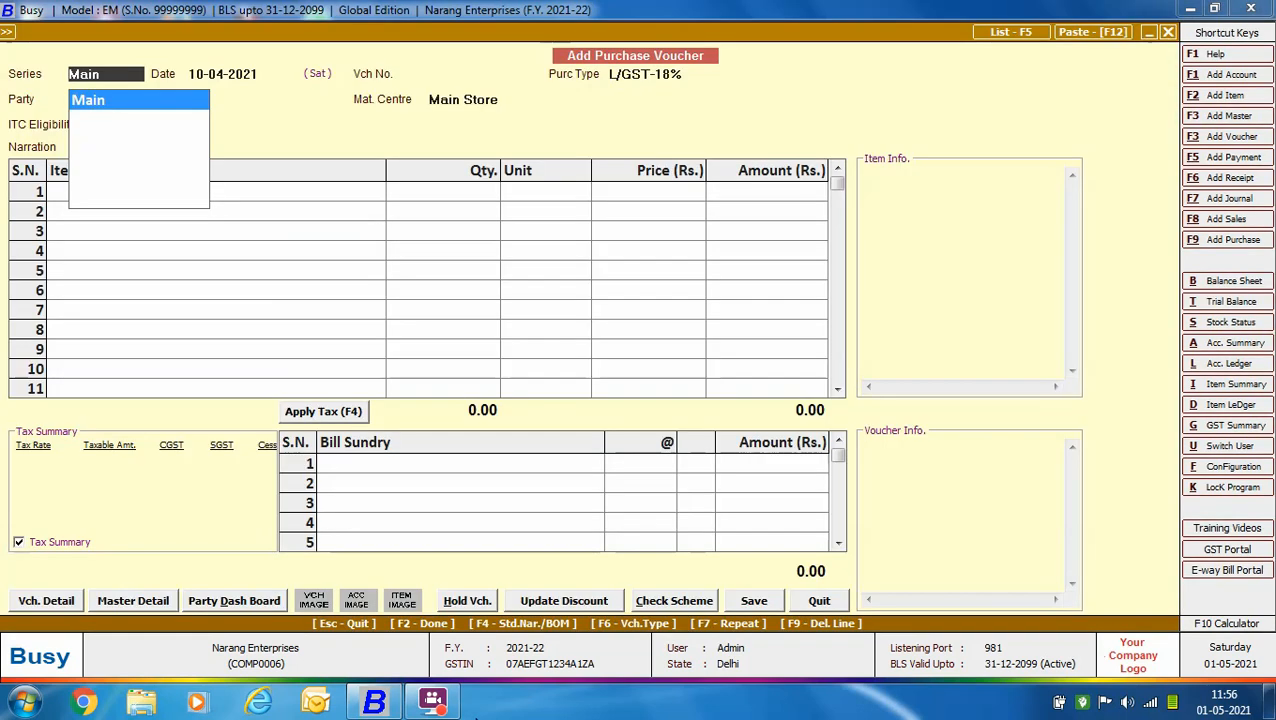
{"action": "key", "text": "Return"}
{"action": "key", "text": "Return"}
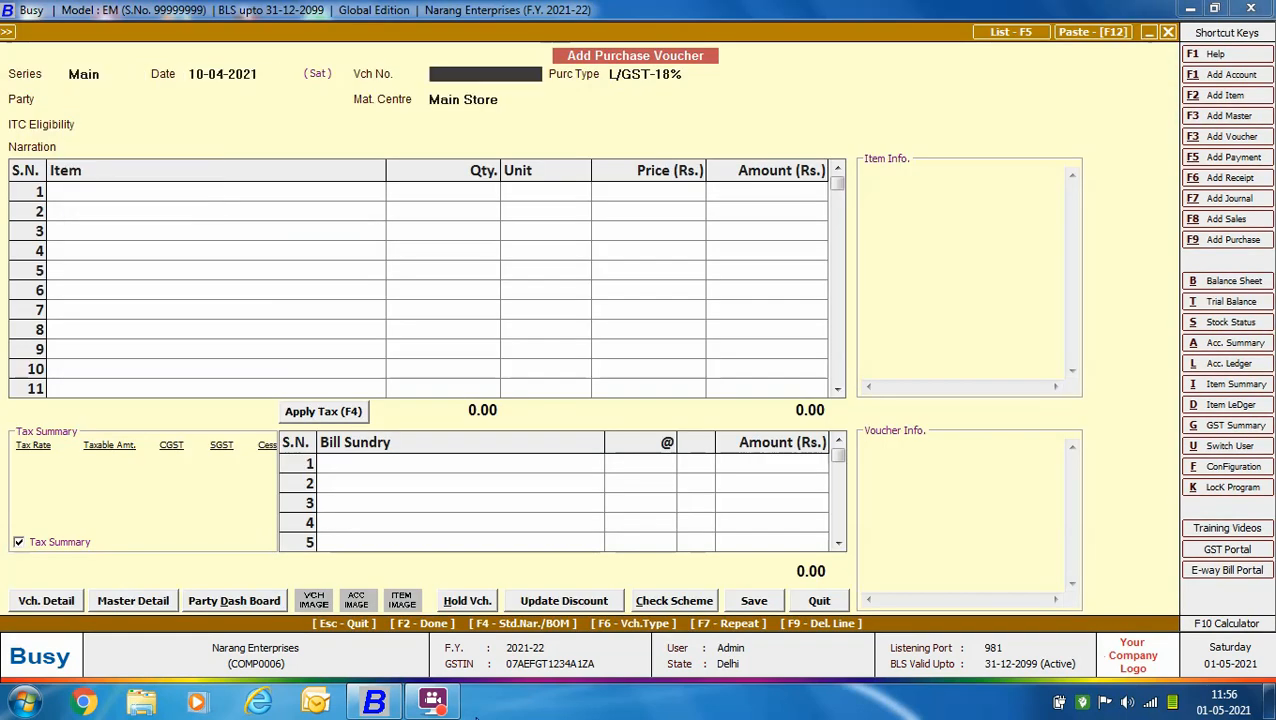
{"action": "key", "text": "Return"}
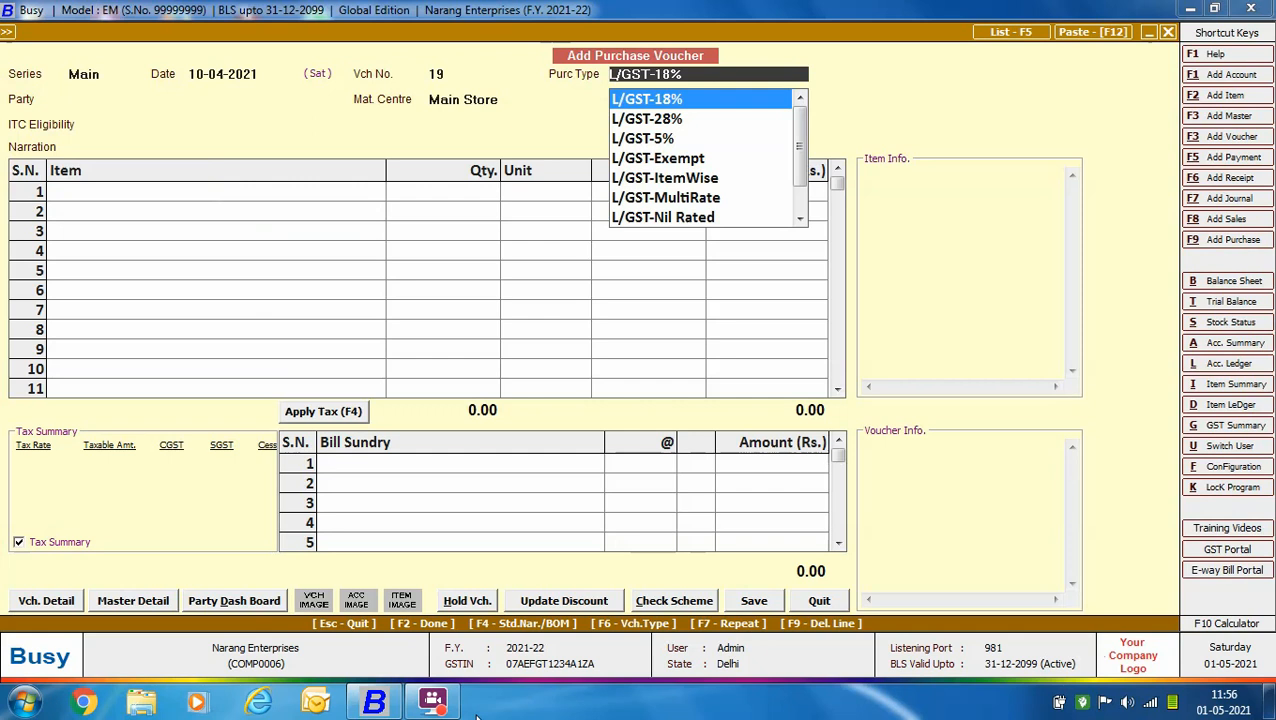
- Choose L/GST-Unreg(RCM) as the purchase type and check the taxation settings in its purchase type master
{"action": "key", "text": "Up"}
{"action": "key", "text": "Up"}
{"action": "key", "text": "Up"}
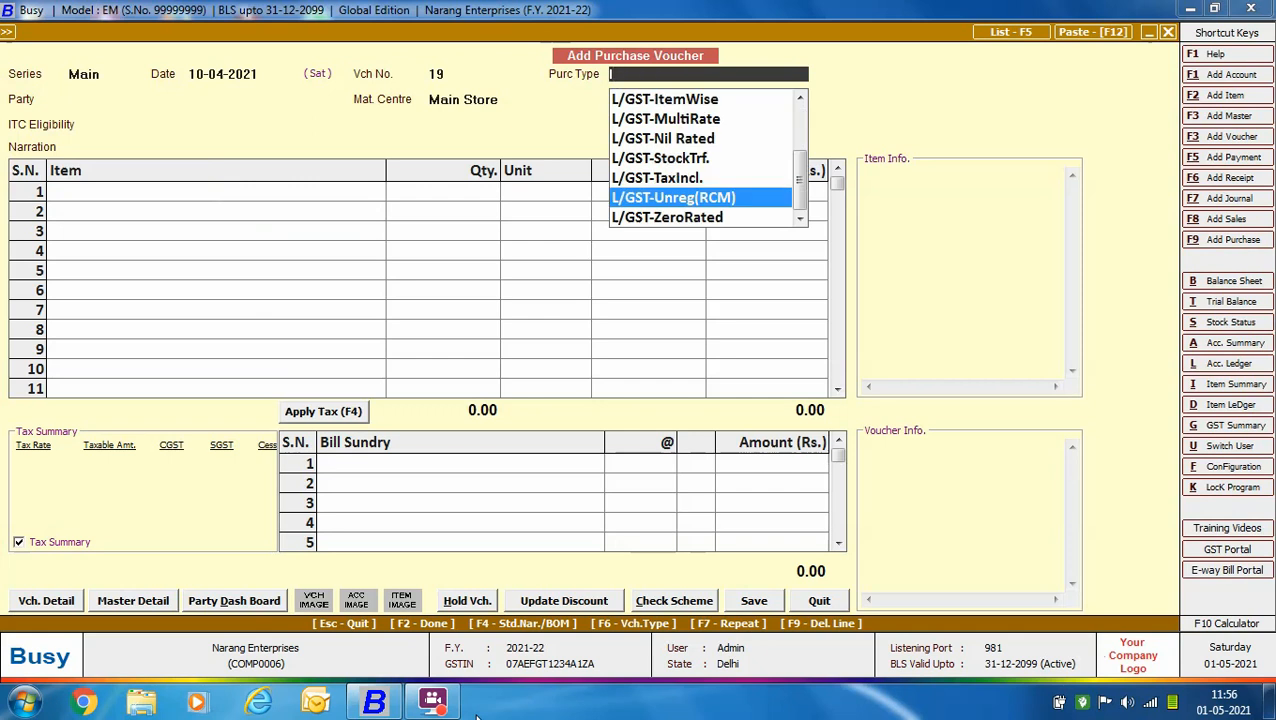
{"action": "double_click", "coordinate": [740, 82]}
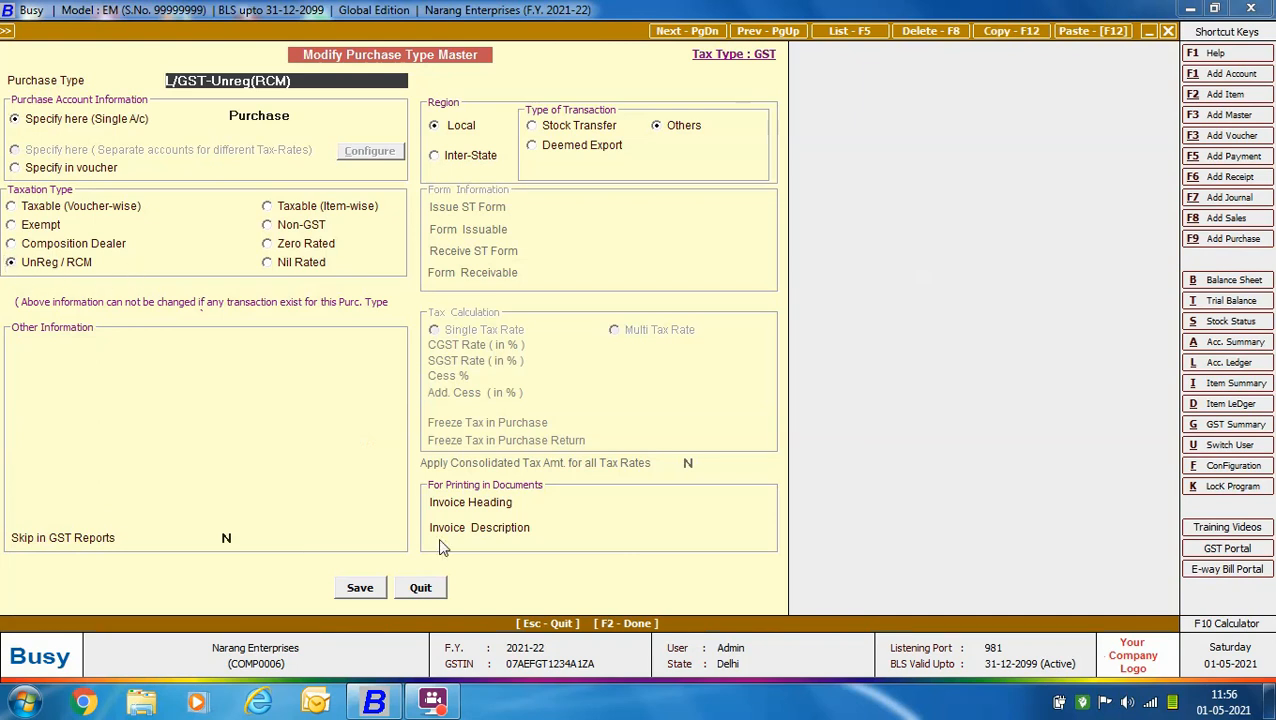
{"action": "left_click", "coordinate": [420, 588]}
- Complete the voucher header with party G.P. Associates, Main Store, Input Services as ITC eligibility and Compulsory reverse charge
{"action": "key", "text": "Return"}
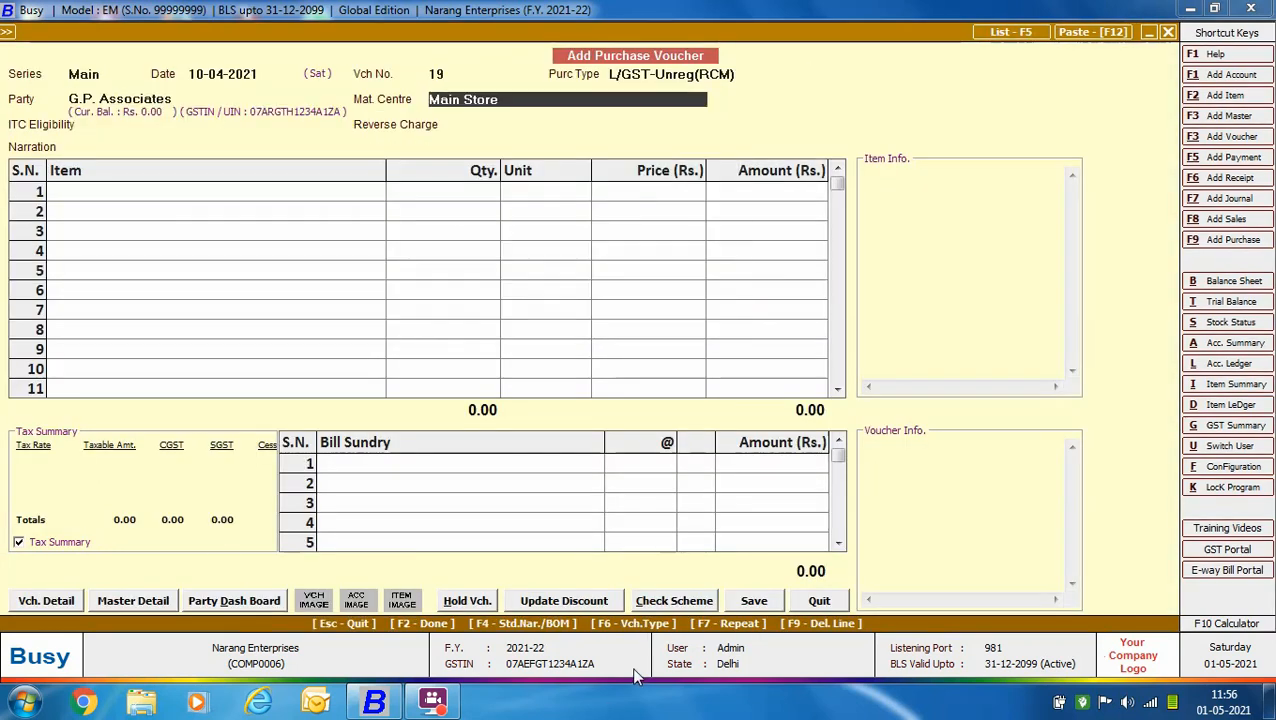
{"action": "key", "text": "Return"}
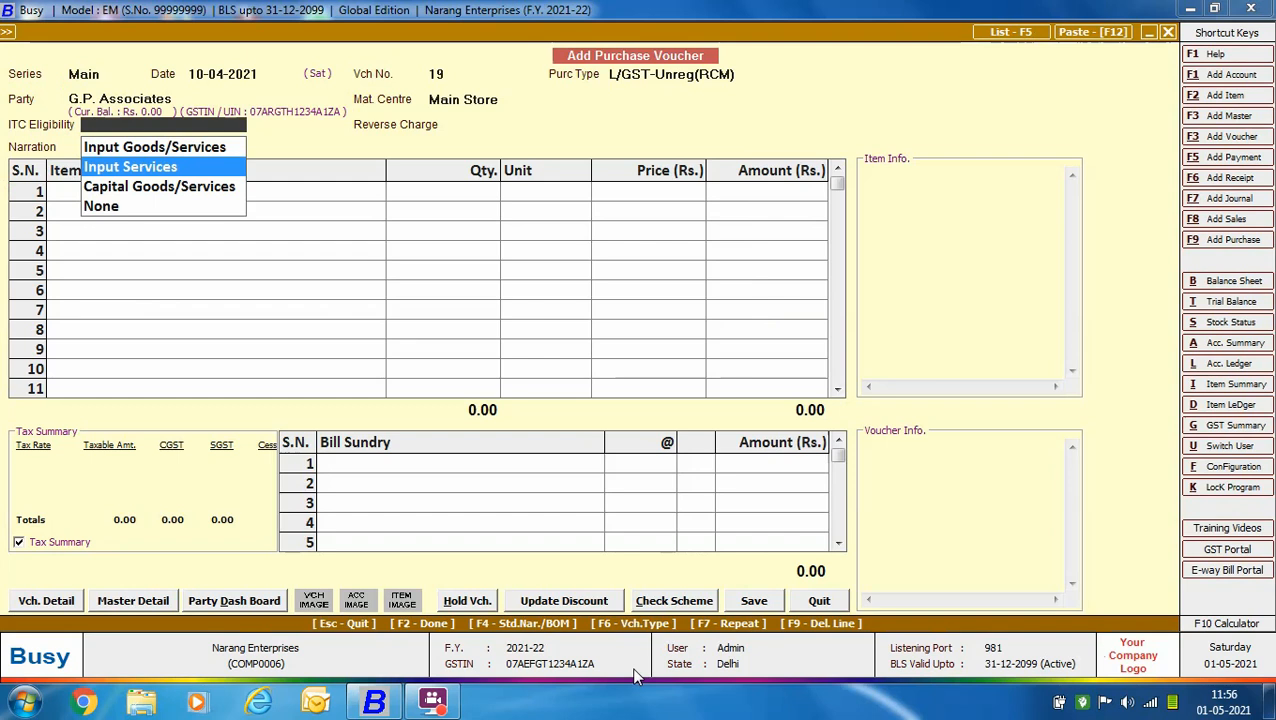
{"action": "key", "text": "Return"}
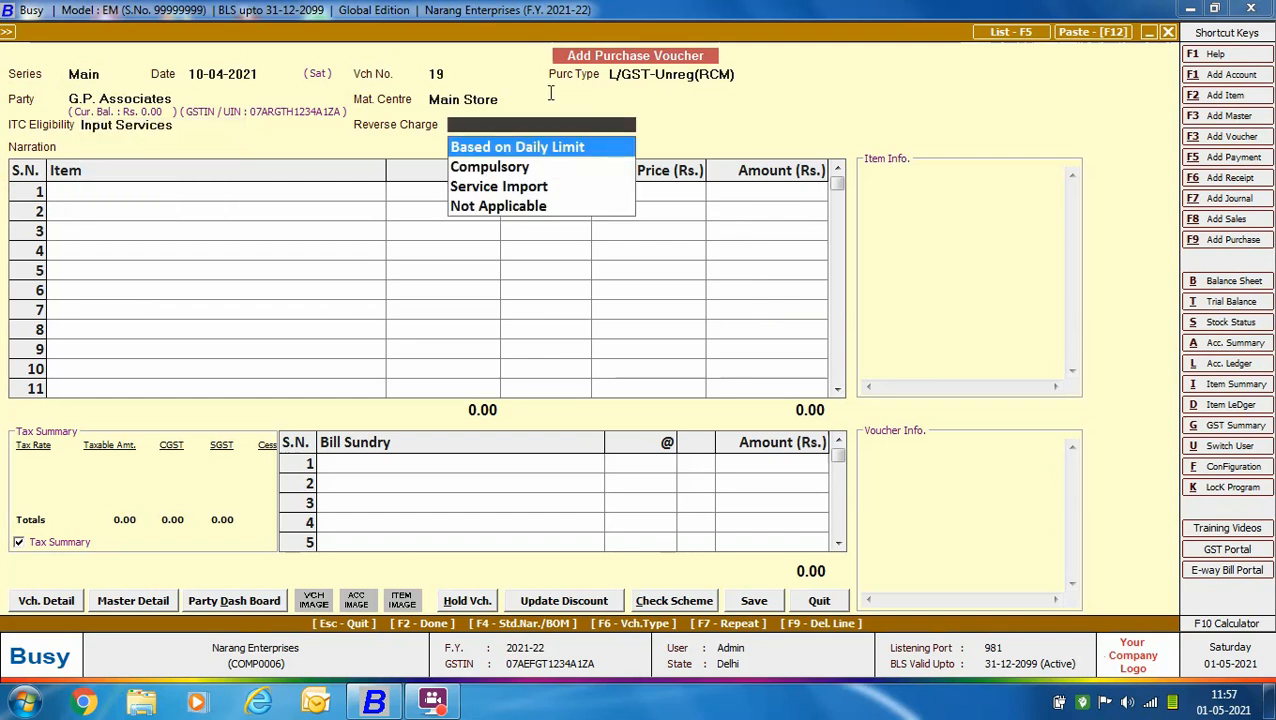
{"action": "key", "text": "Down"}
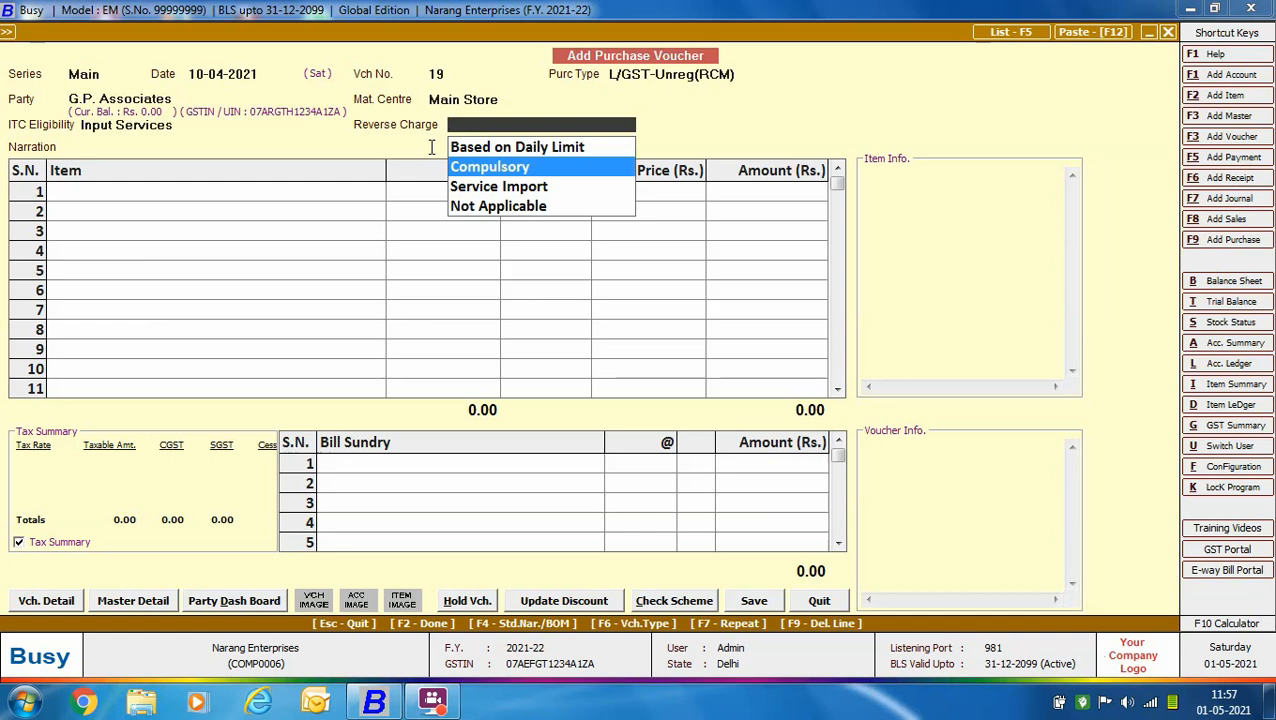
{"action": "key", "text": "Return"}
- Add Legal Counselling as the first item and check the purchase account specified in its item master
{"action": "key", "text": "Return"}
{"action": "type", "text": "leg"}
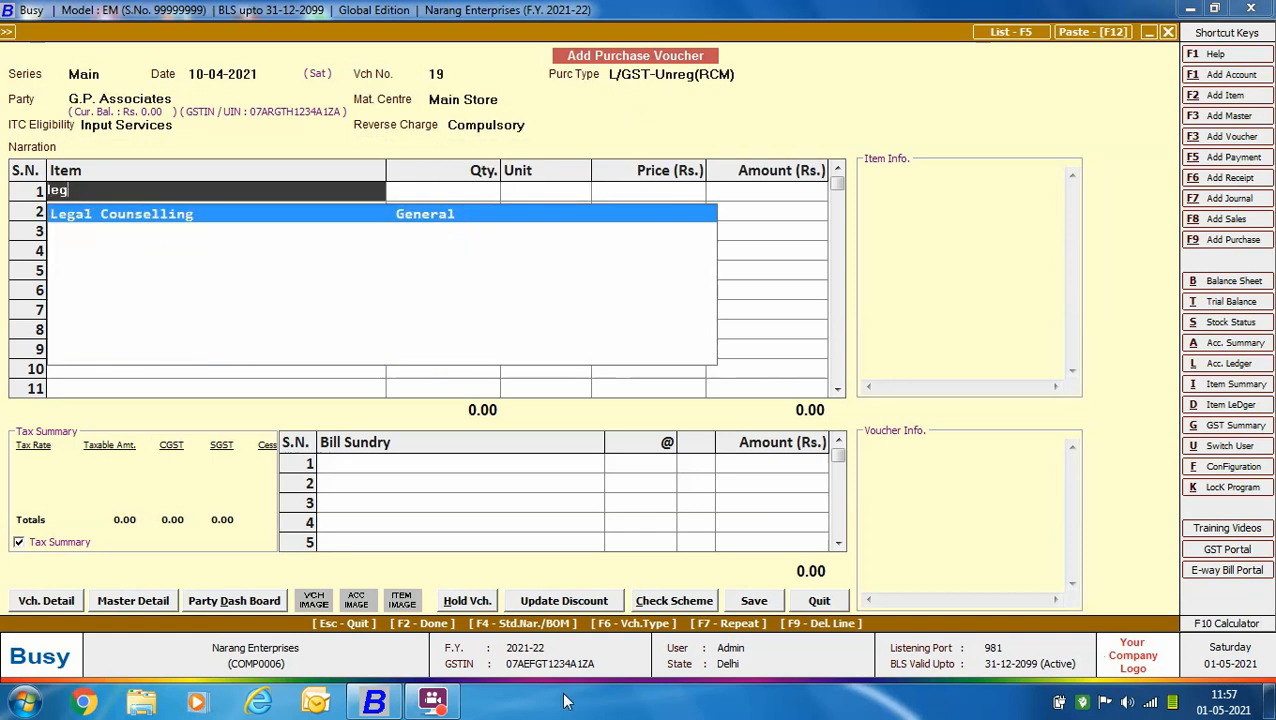
{"action": "key", "text": "Return"}
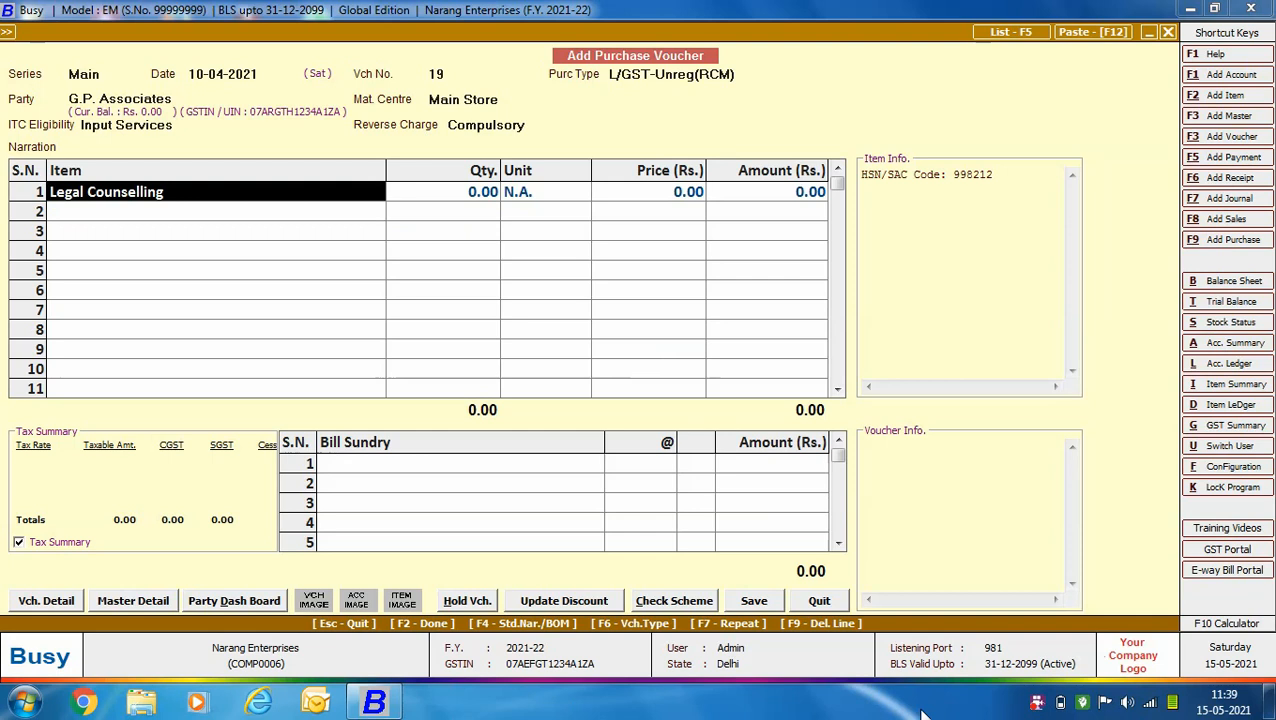
{"action": "key", "text": "ctrl+Return"}
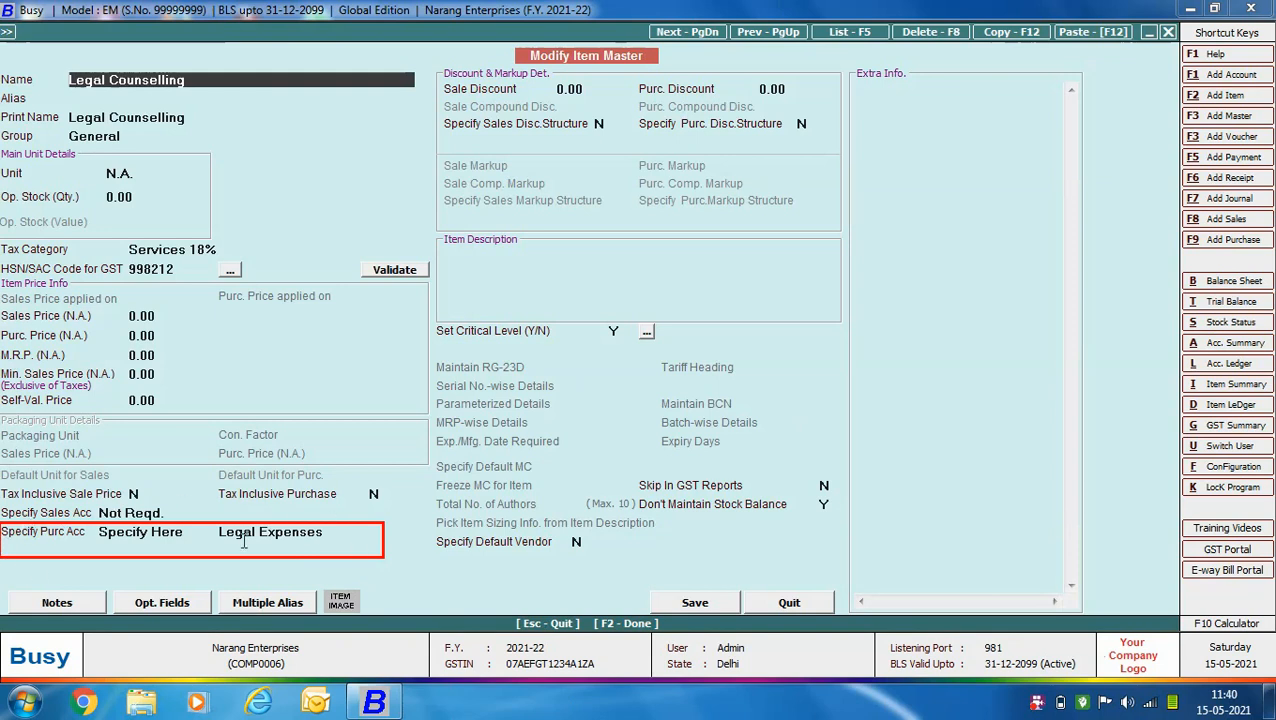
{"action": "left_click", "coordinate": [326, 532]}
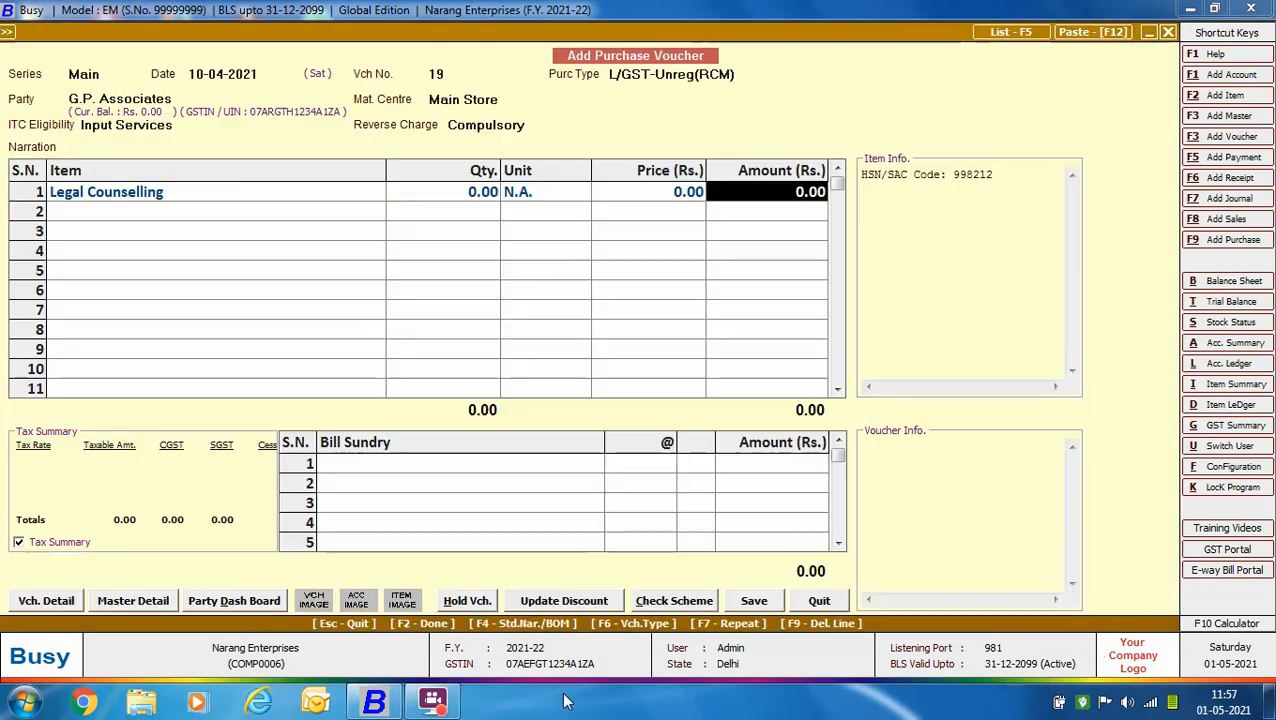
- Set the Legal Counselling amount to 15,000 and save the purchase voucher with bill number 19 dated 10-04-2021
{"action": "type", "text": "15000"}
{"action": "key", "text": "Return"}
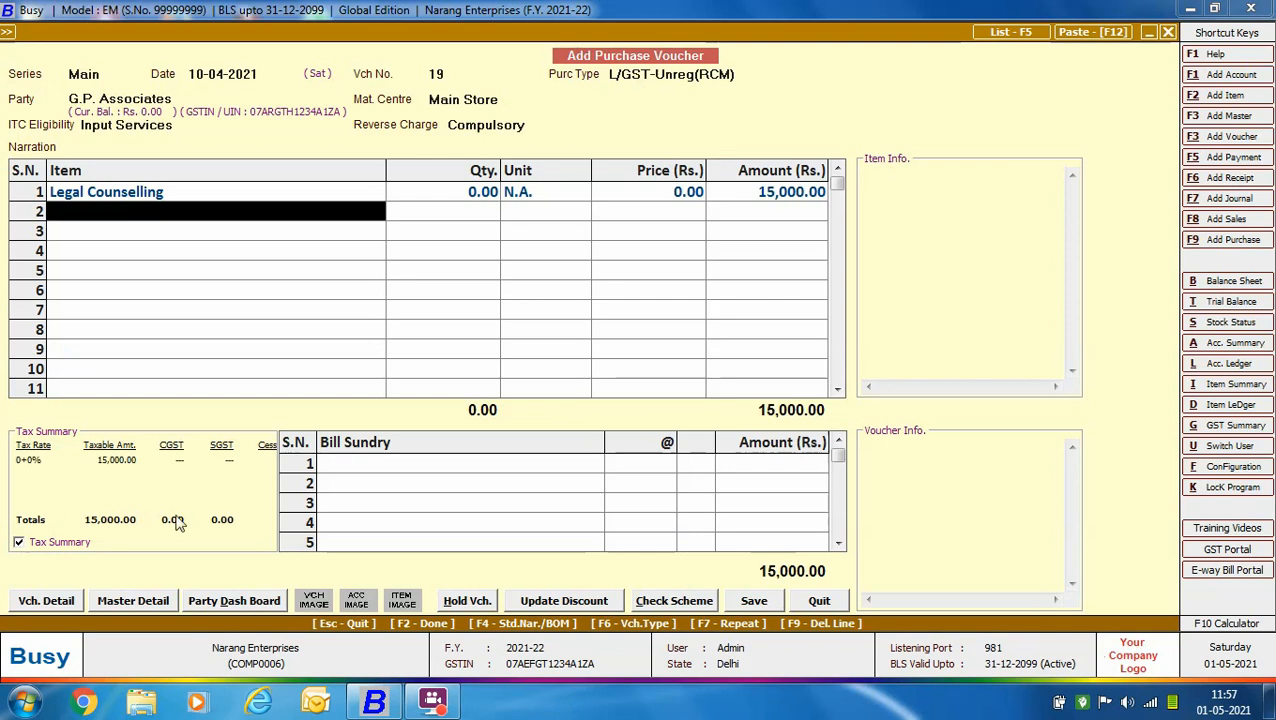
{"action": "left_click", "coordinate": [766, 602]}
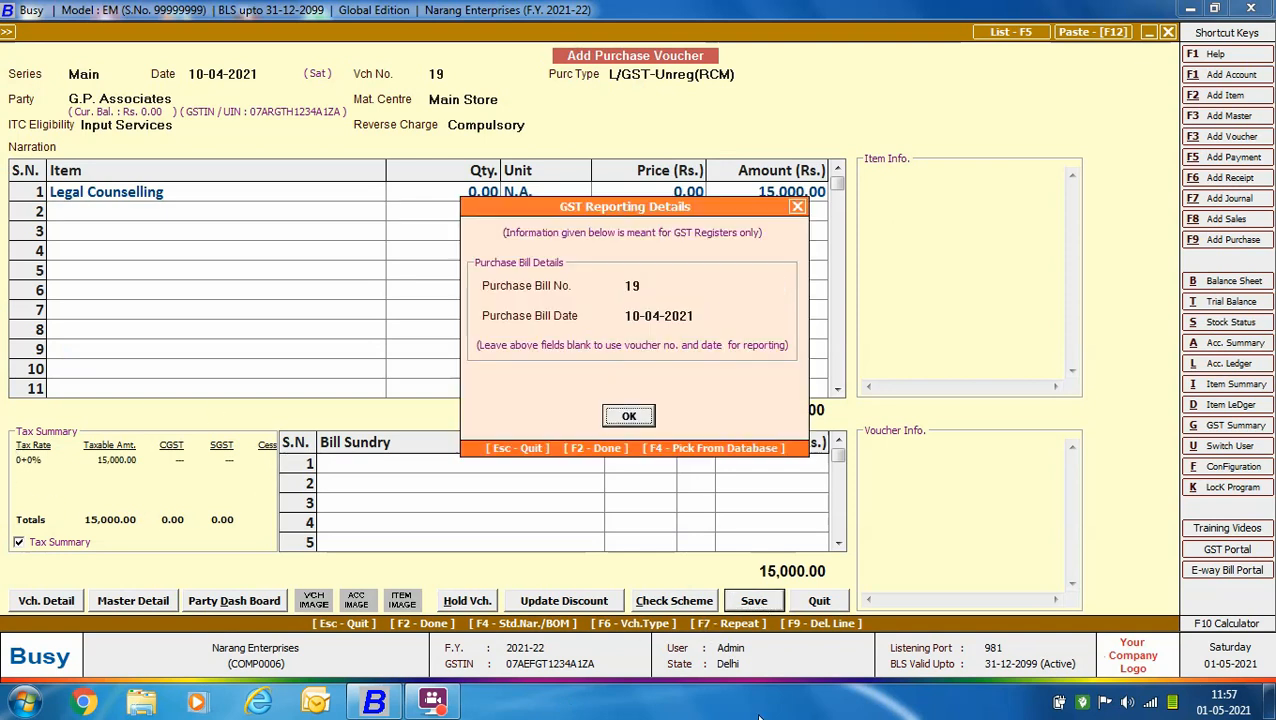
{"action": "key", "text": "Return"}
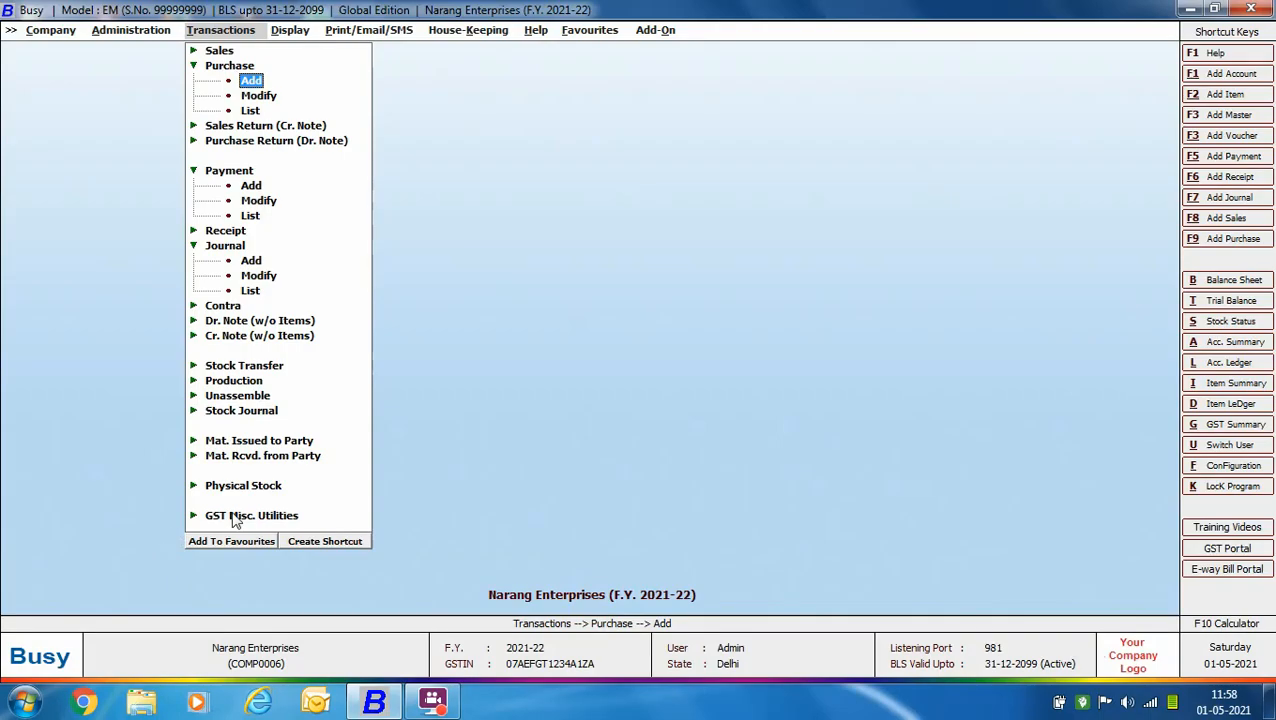
- Open the consolidated RCM payable report on a monthly basis for April with tax amounts rounded off
{"action": "key", "text": "End"}
{"action": "key", "text": "Right"}
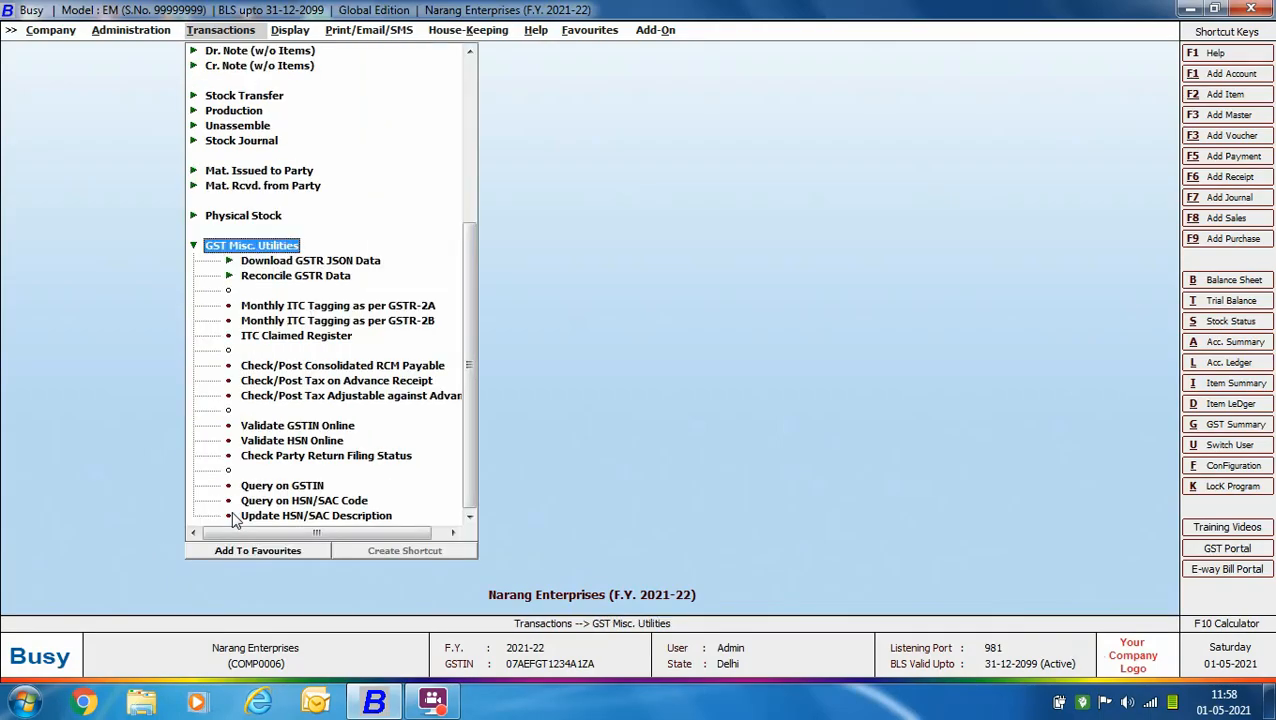
{"action": "left_click", "coordinate": [248, 366]}
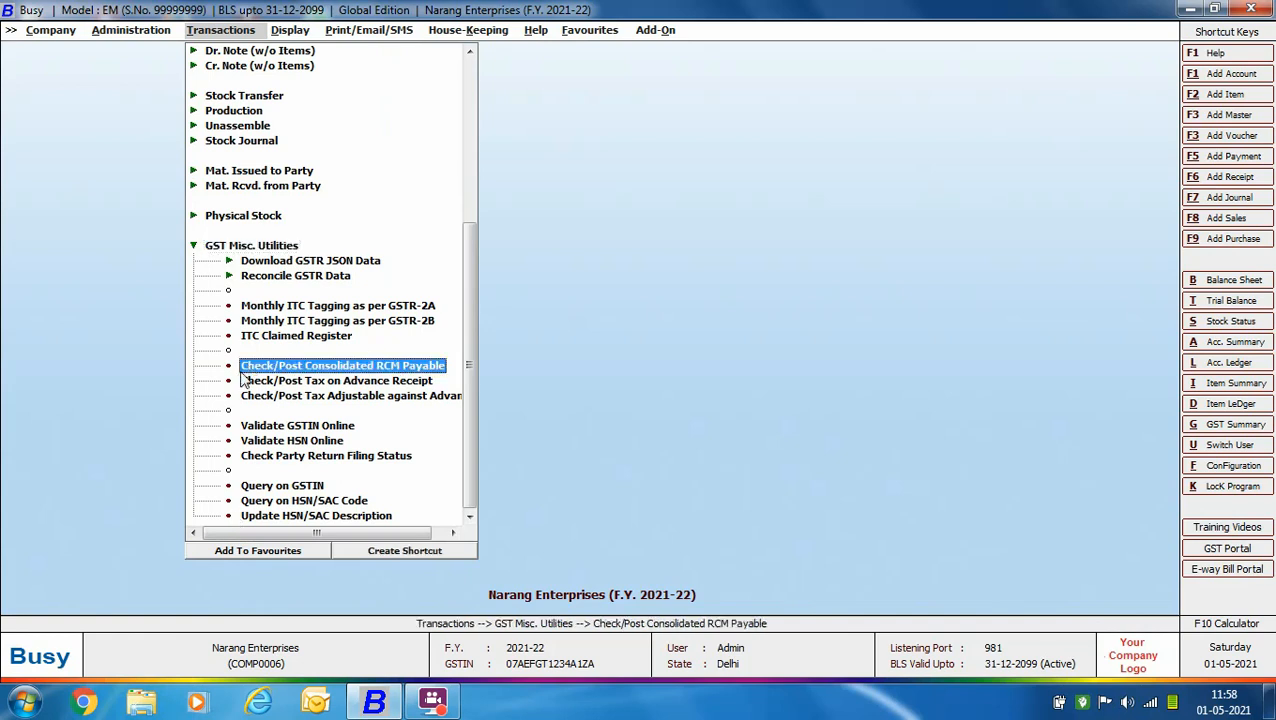
{"action": "double_click", "coordinate": [416, 368]}
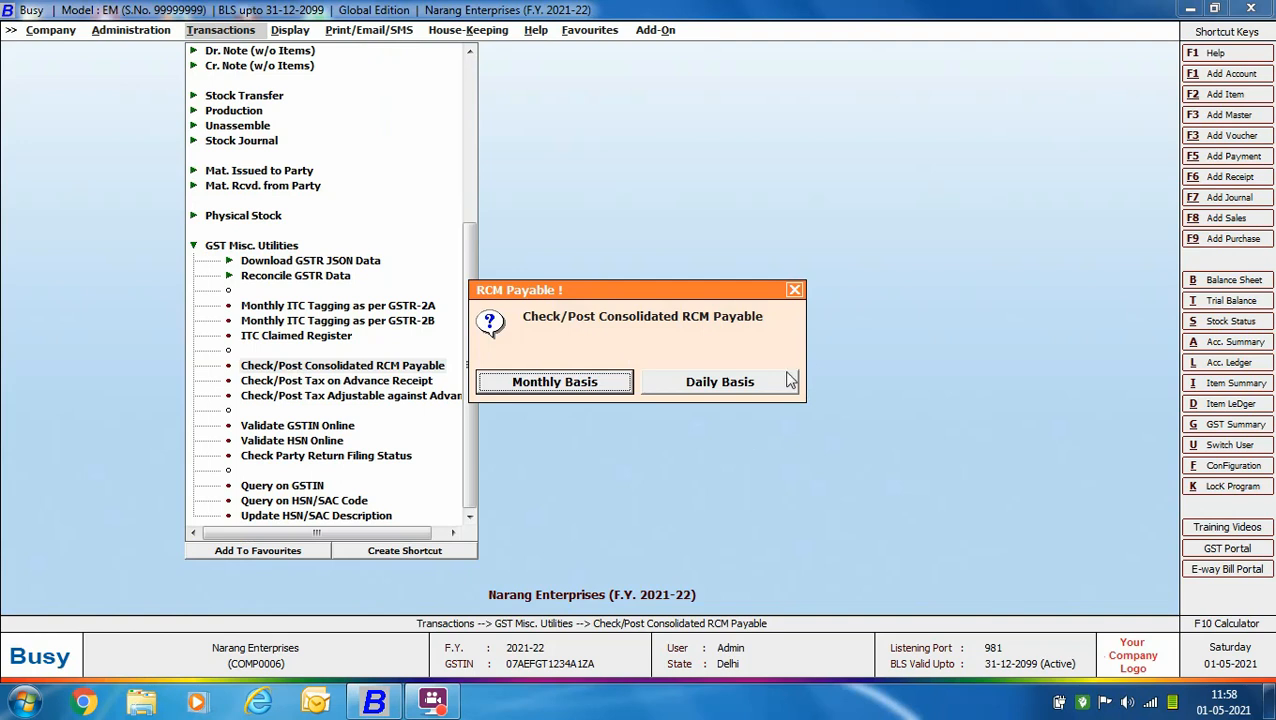
{"action": "left_click", "coordinate": [535, 386]}
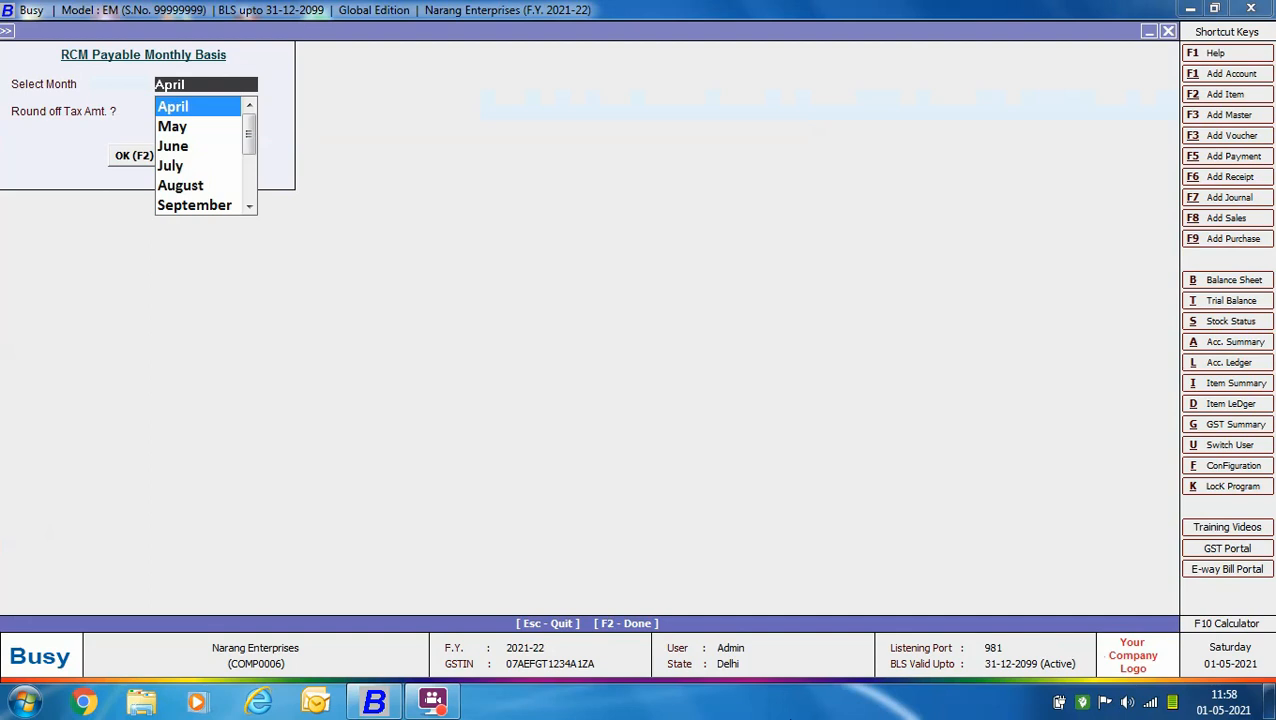
{"action": "key", "text": "Return"}
{"action": "key", "text": "Return"}
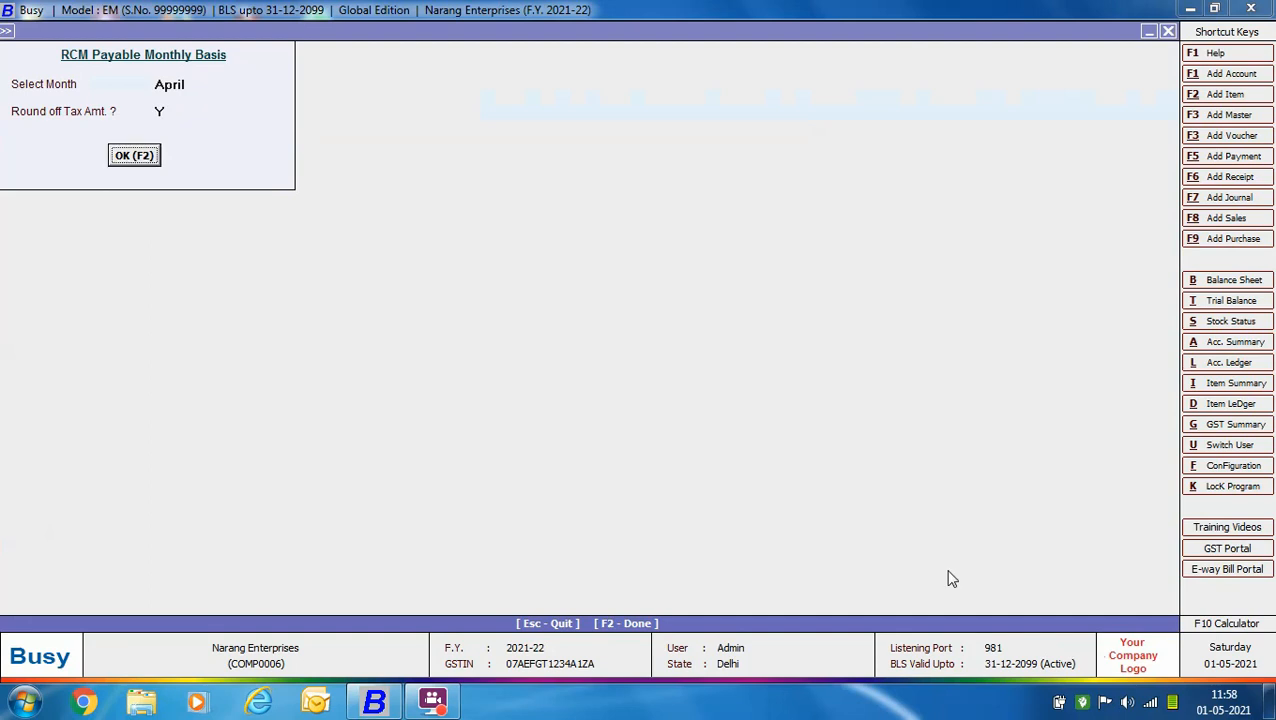
{"action": "key", "text": "Return"}
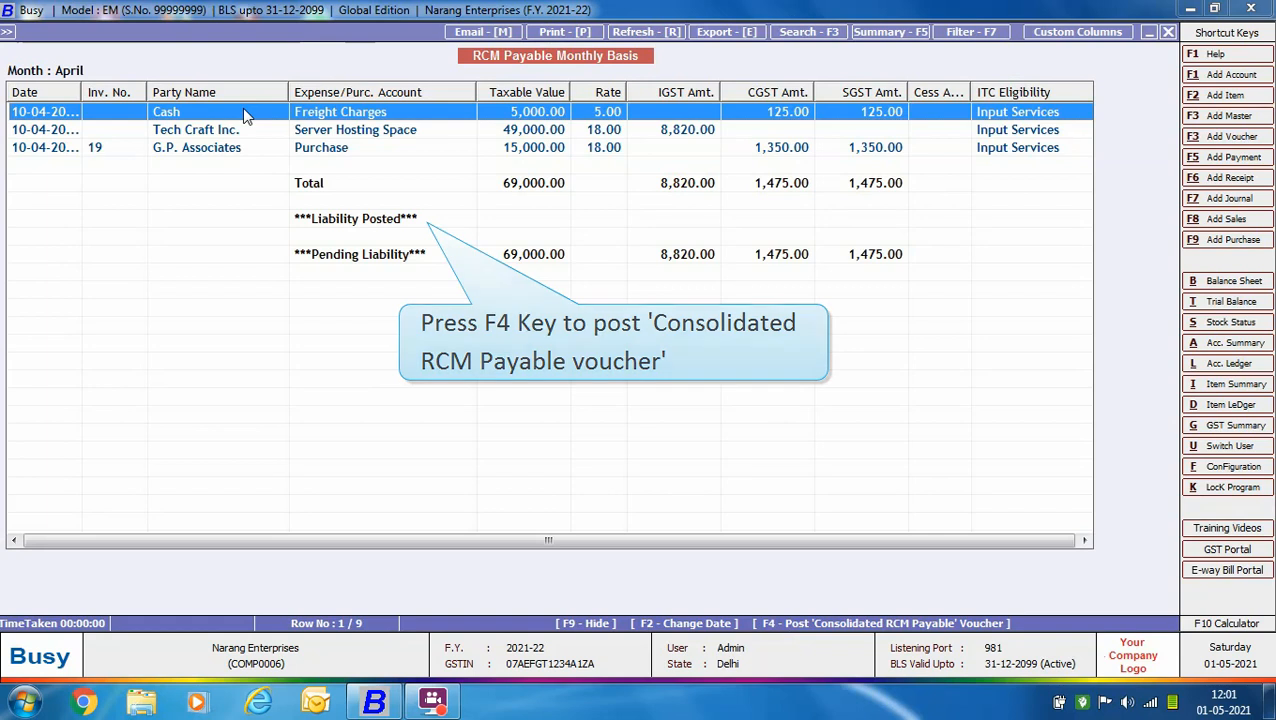
- Generate the consolidated RCM payable voucher in the Main series dated 30-04-2021, keeping the default RCM output and input accounts
{"action": "key", "text": "F4"}
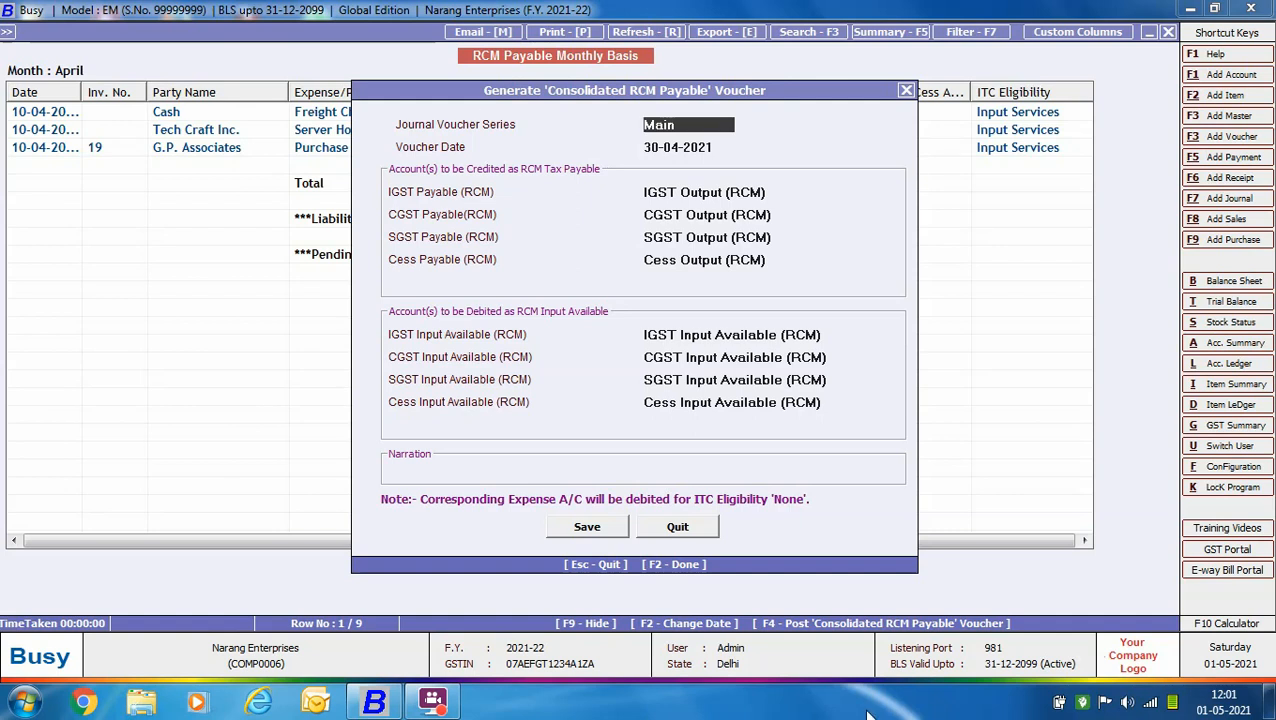
{"action": "key", "text": "Return"}
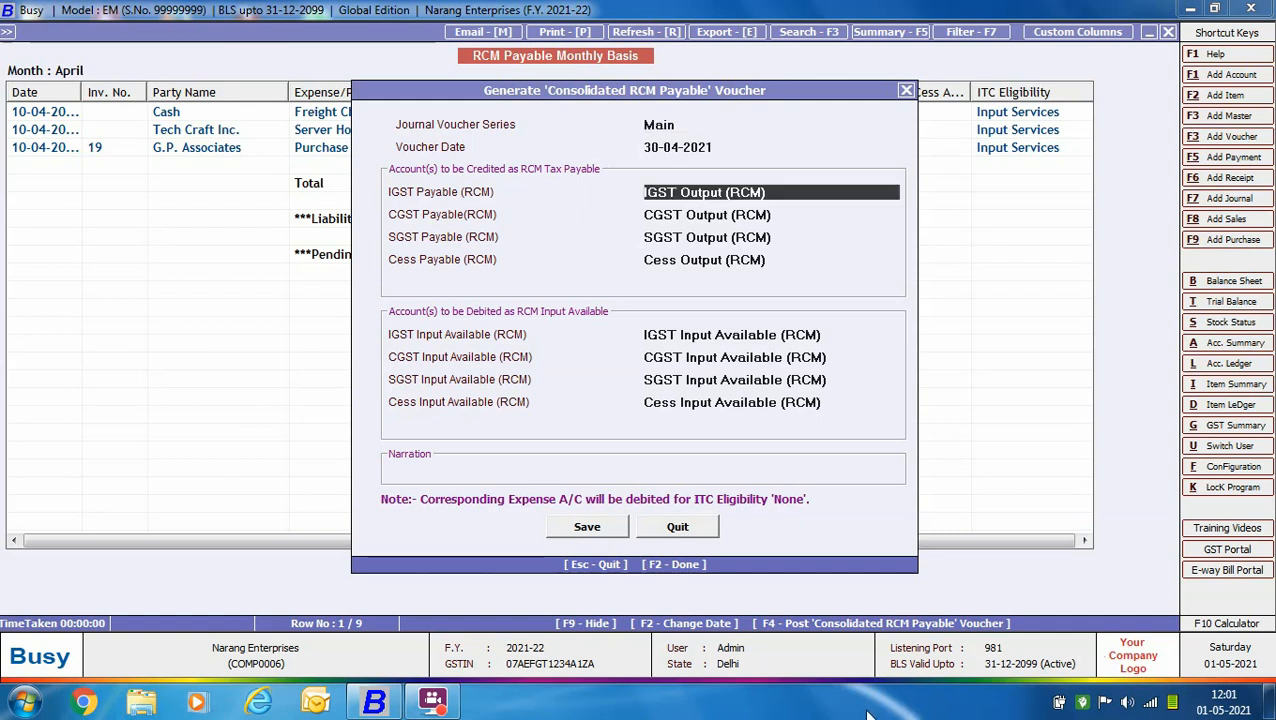
{"action": "key", "text": "Return"}
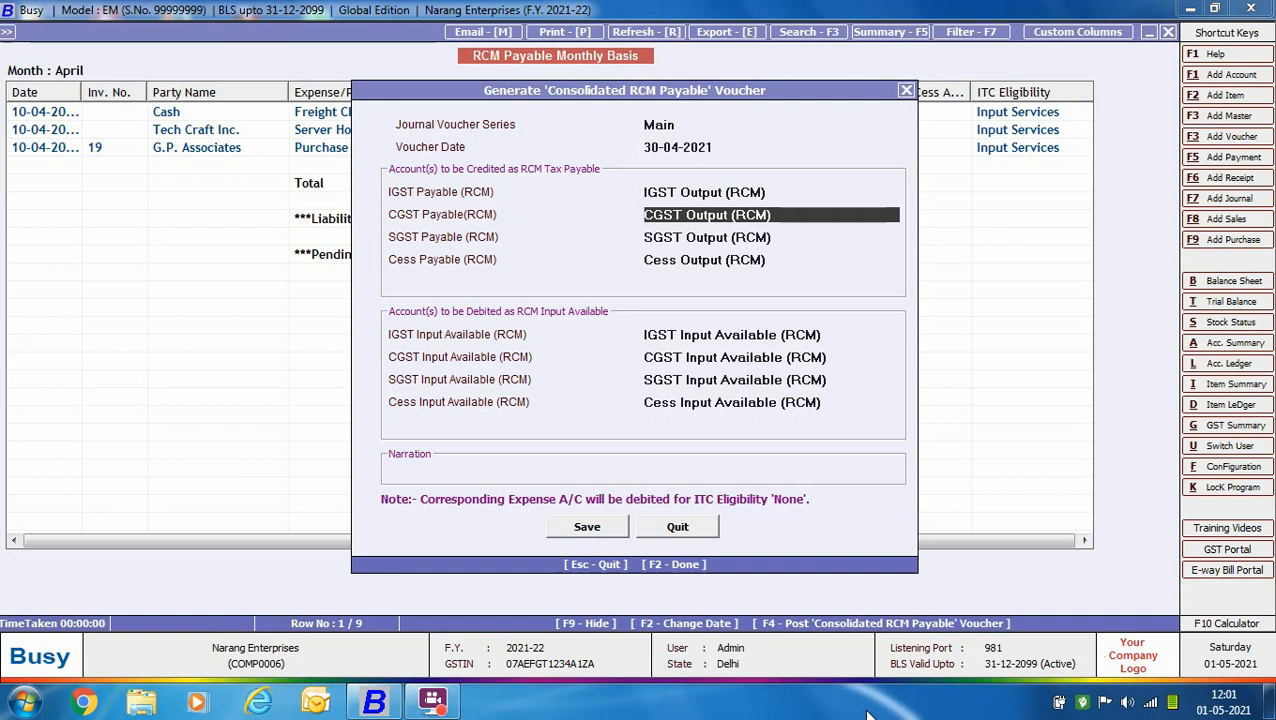
{"action": "key", "text": "Return"}
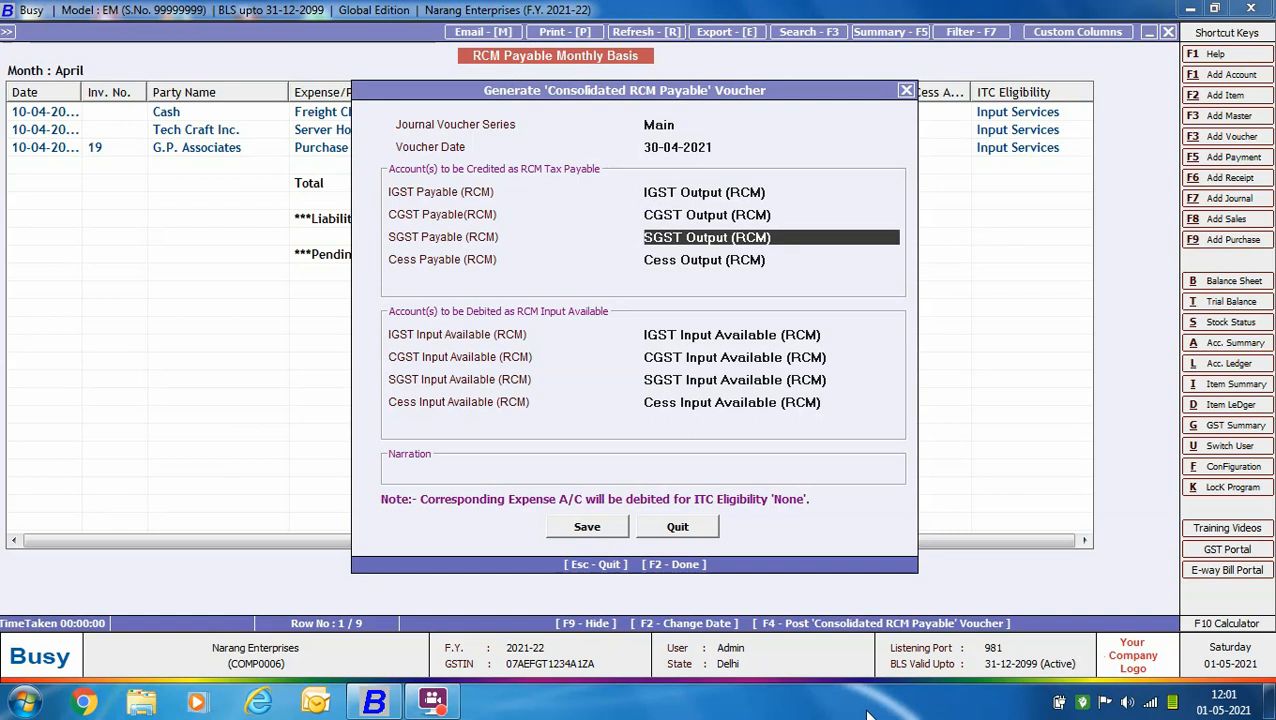
{"action": "key", "text": "Return"}
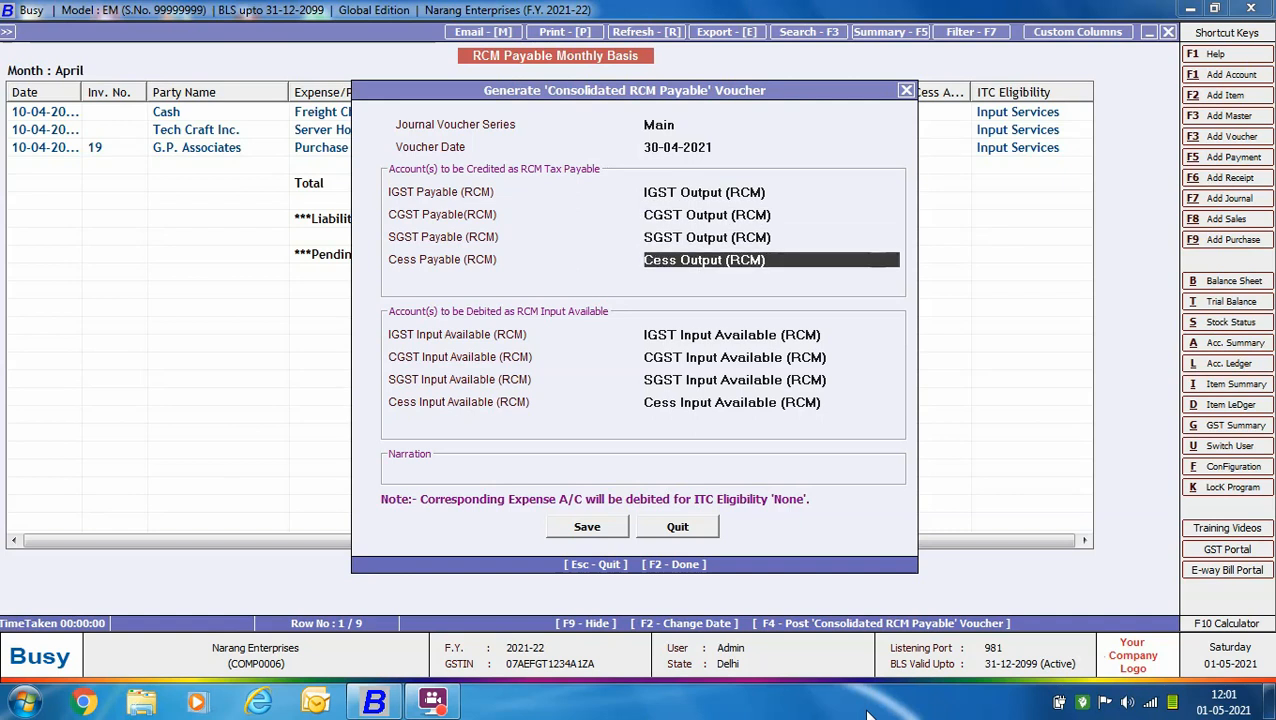
{"action": "key", "text": "Return"}
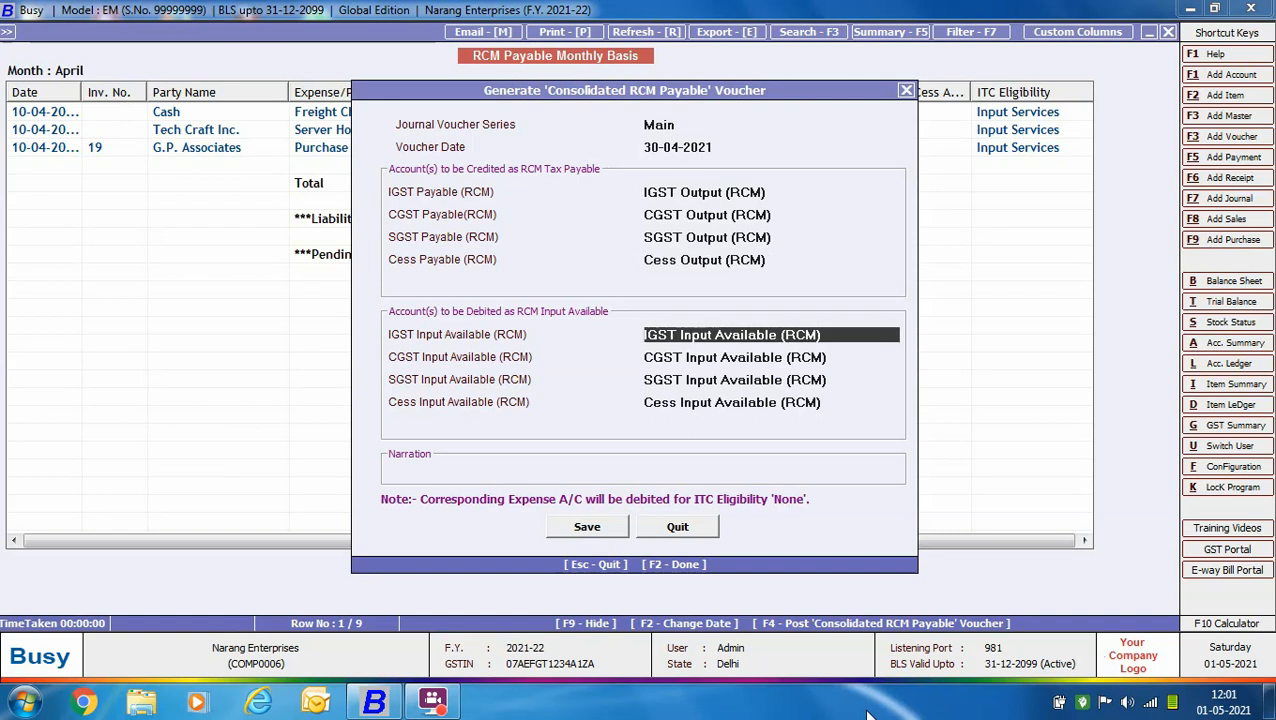
{"action": "key", "text": "Return"}
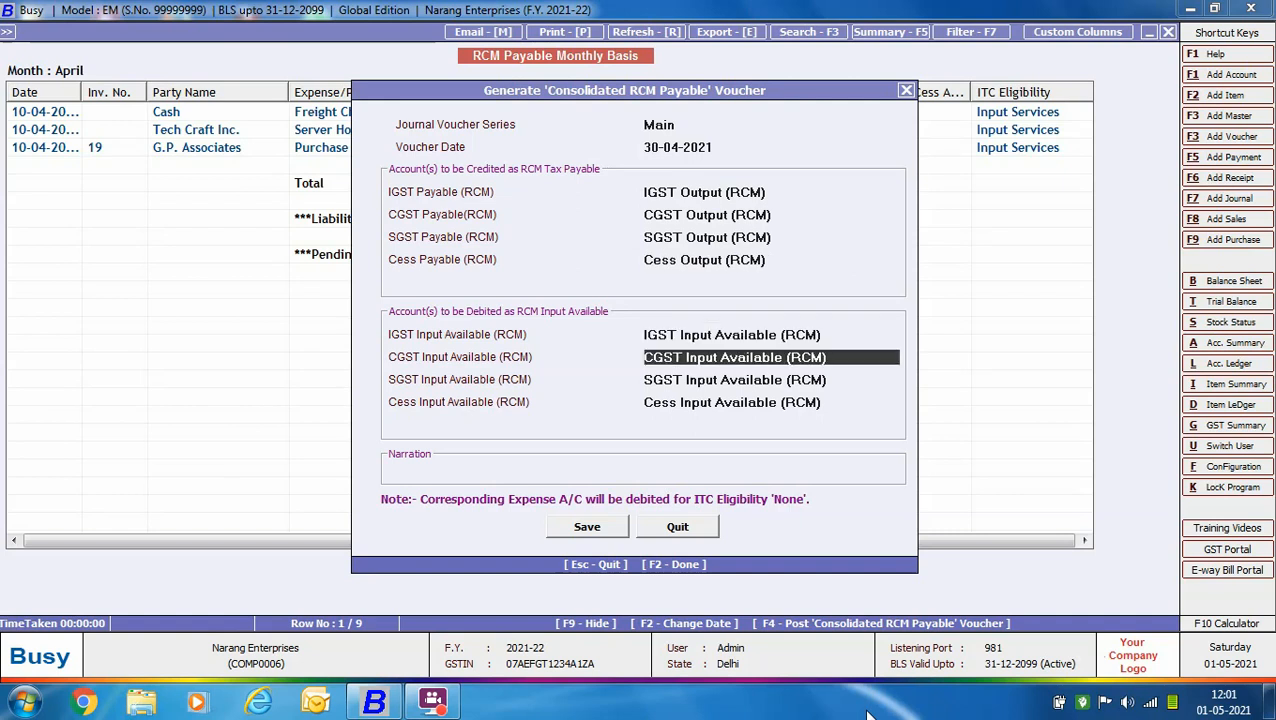
{"action": "key", "text": "Return"}
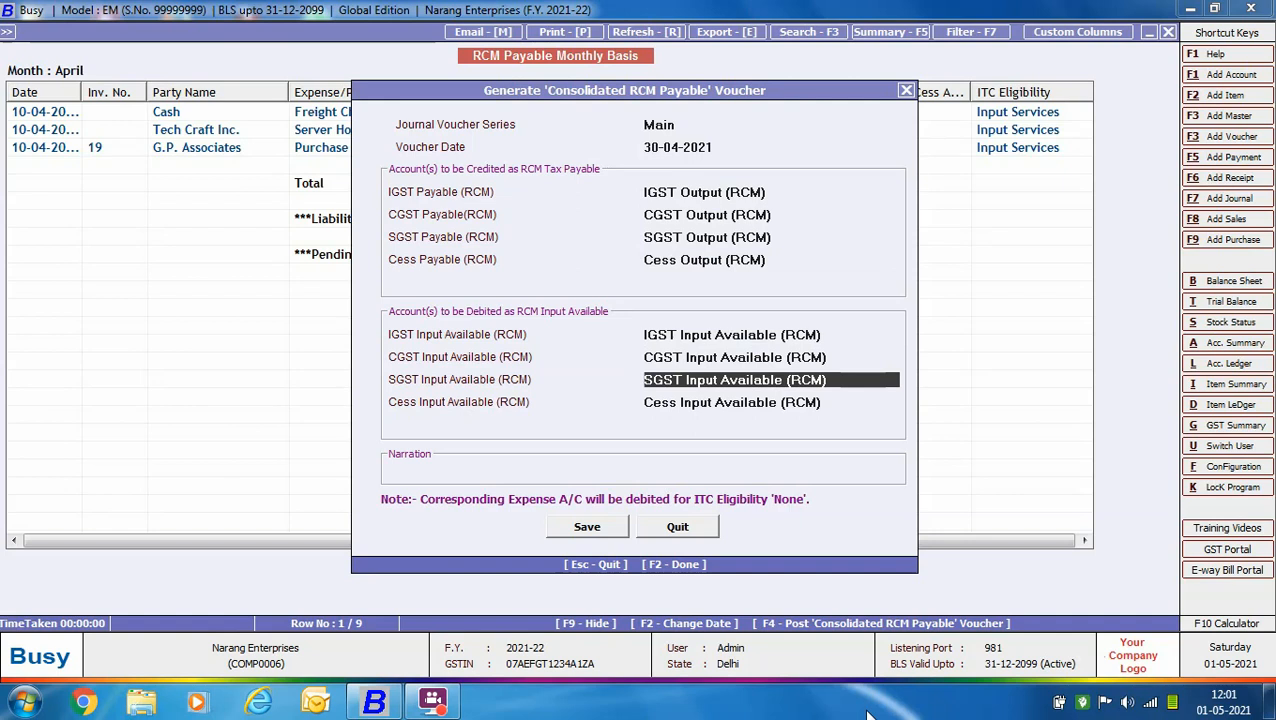
{"action": "key", "text": "Return"}
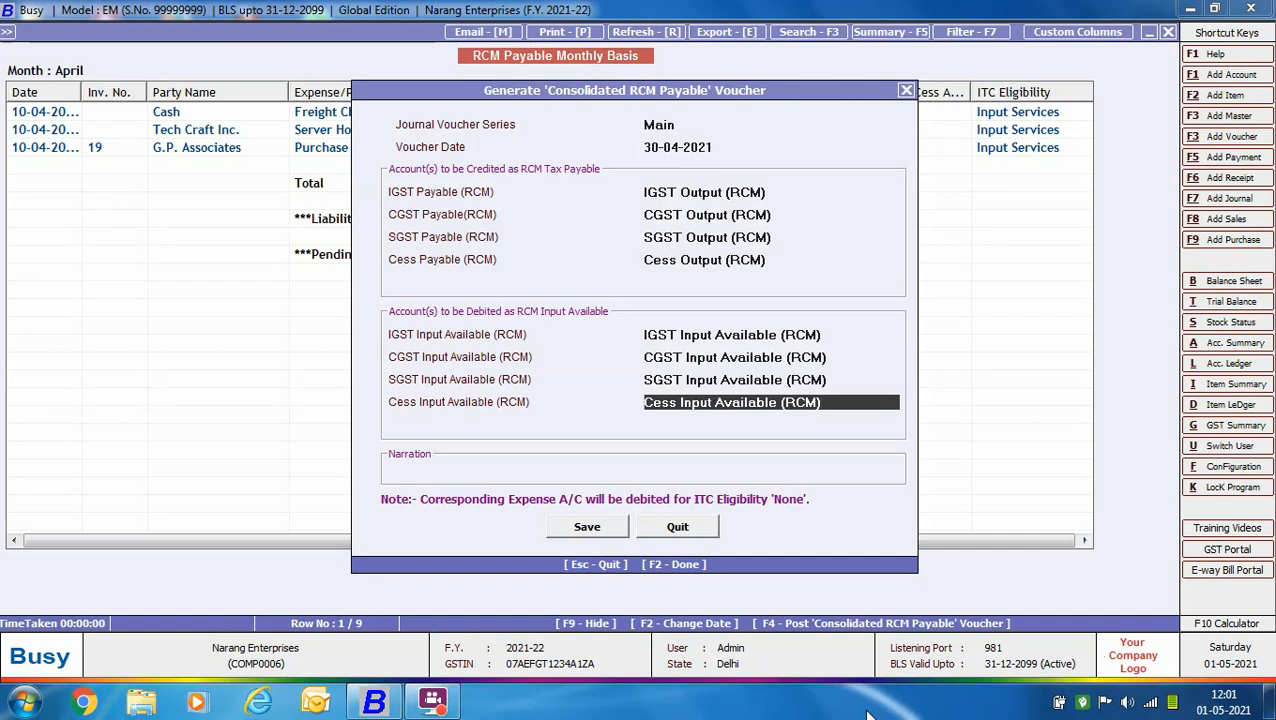
{"action": "key", "text": "Return"}
{"action": "key", "text": "Return"}
{"action": "key", "text": "Return"}
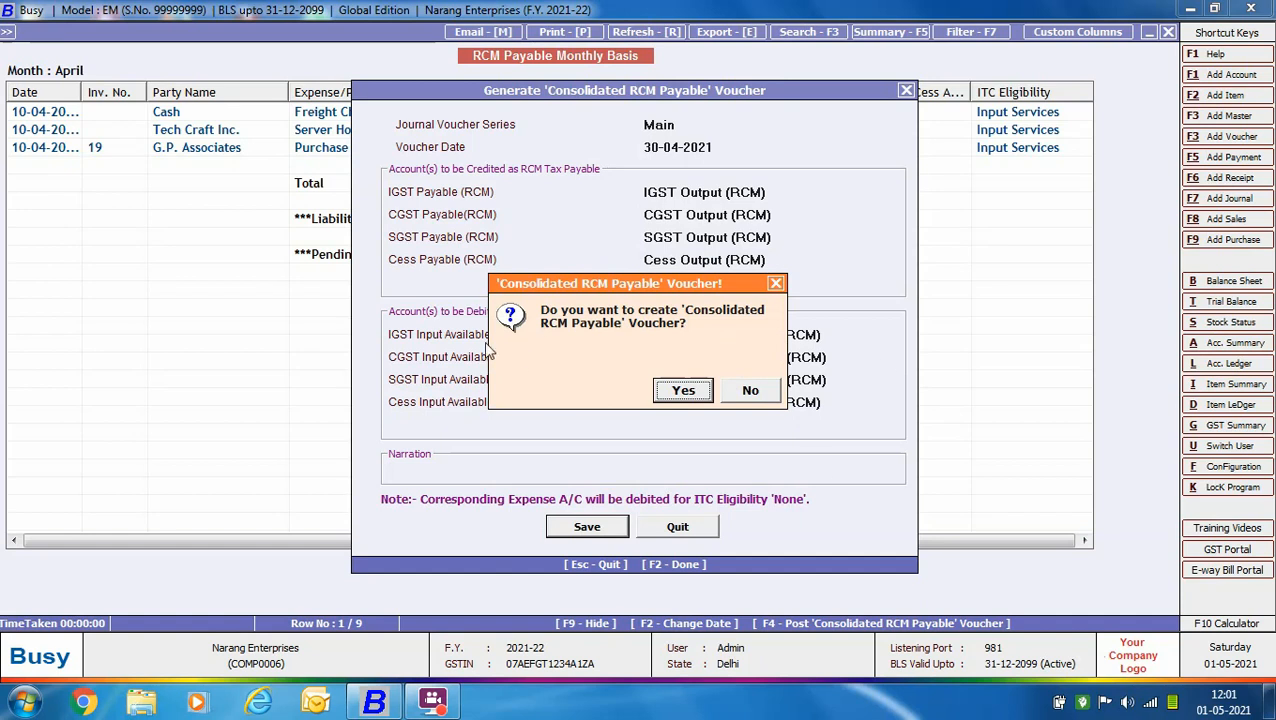
{"action": "left_click", "coordinate": [700, 394]}
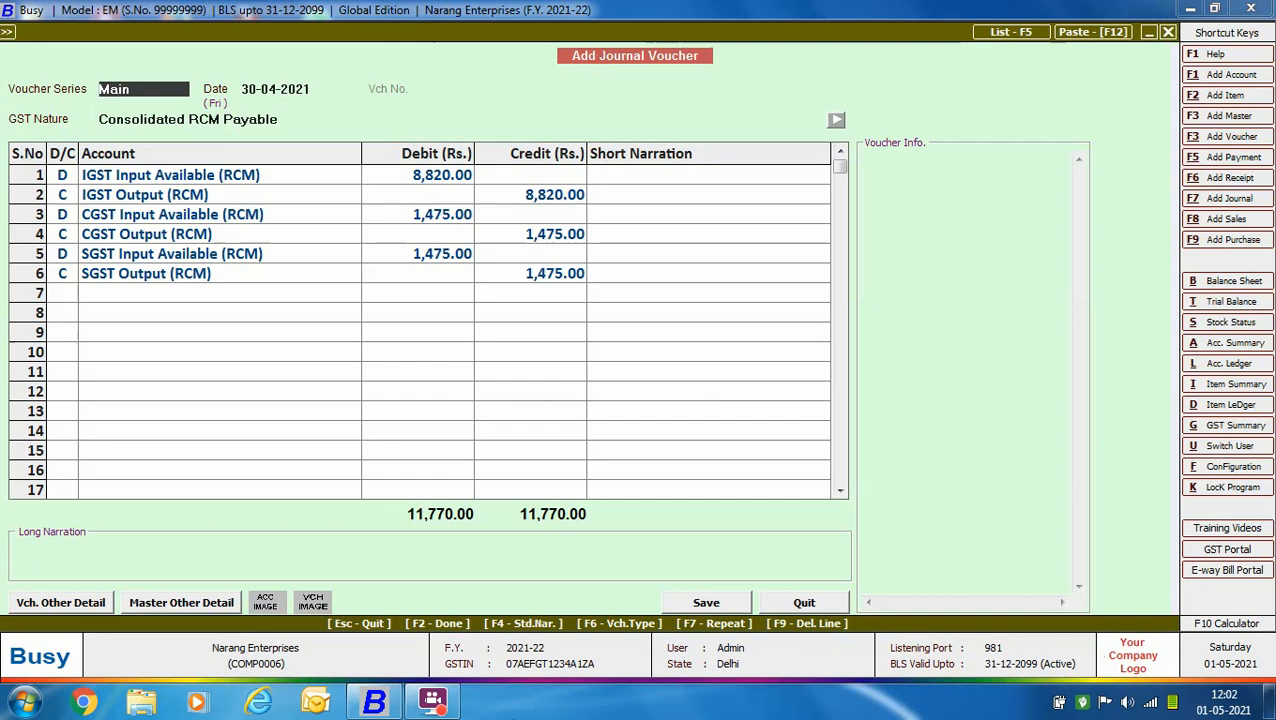
- Save the consolidated RCM journal voucher together with its reverse charge liability details and RCM invoice numbers
{"action": "key", "text": "F2"}
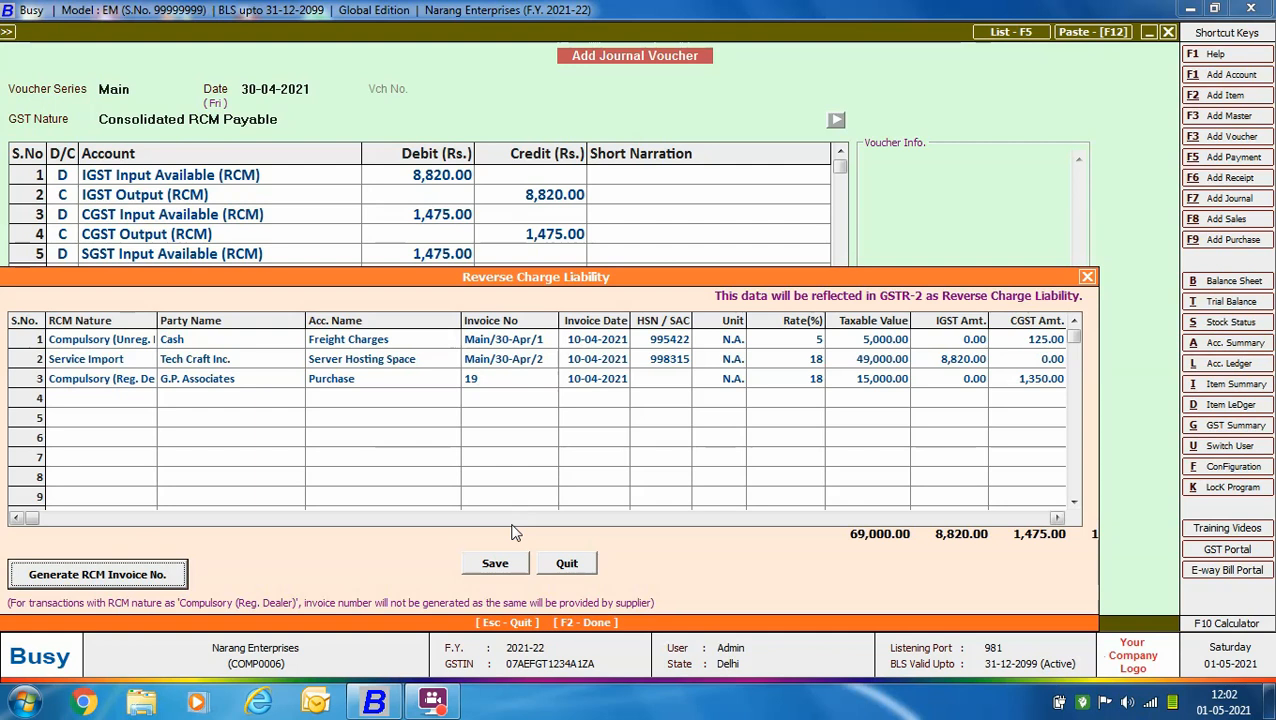
{"action": "left_click", "coordinate": [495, 563]}
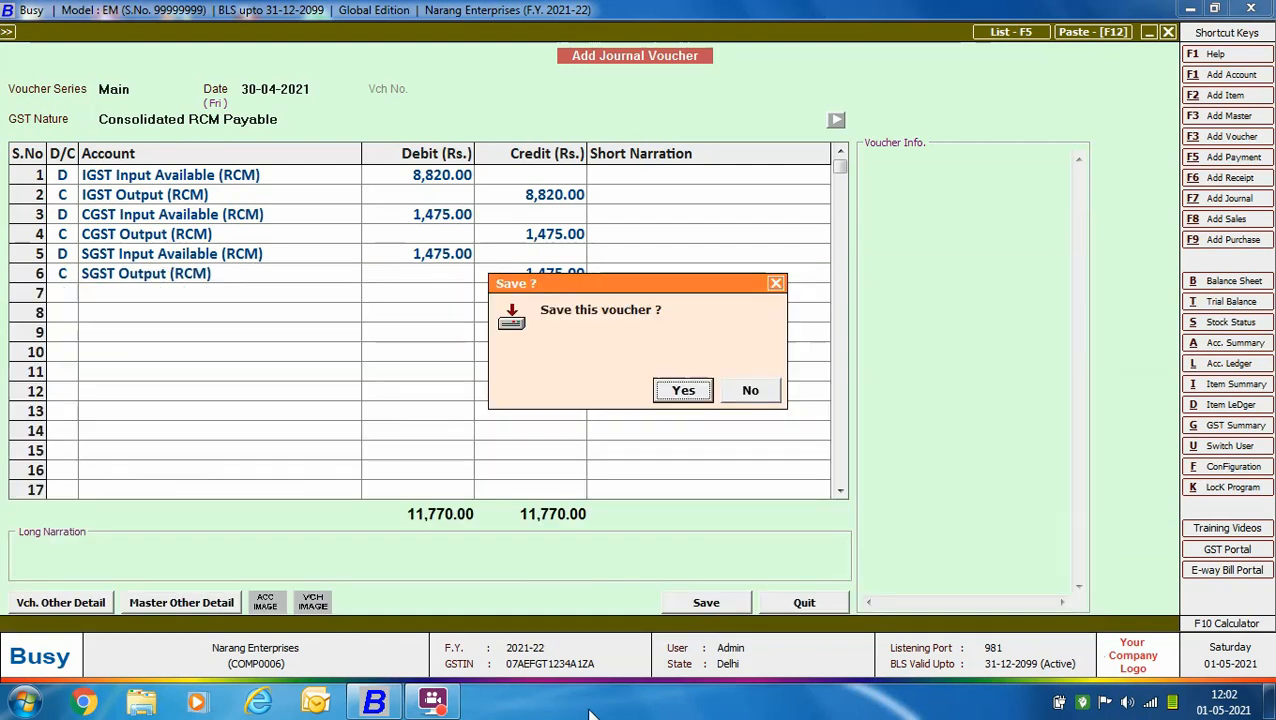
{"action": "key", "text": "Return"}
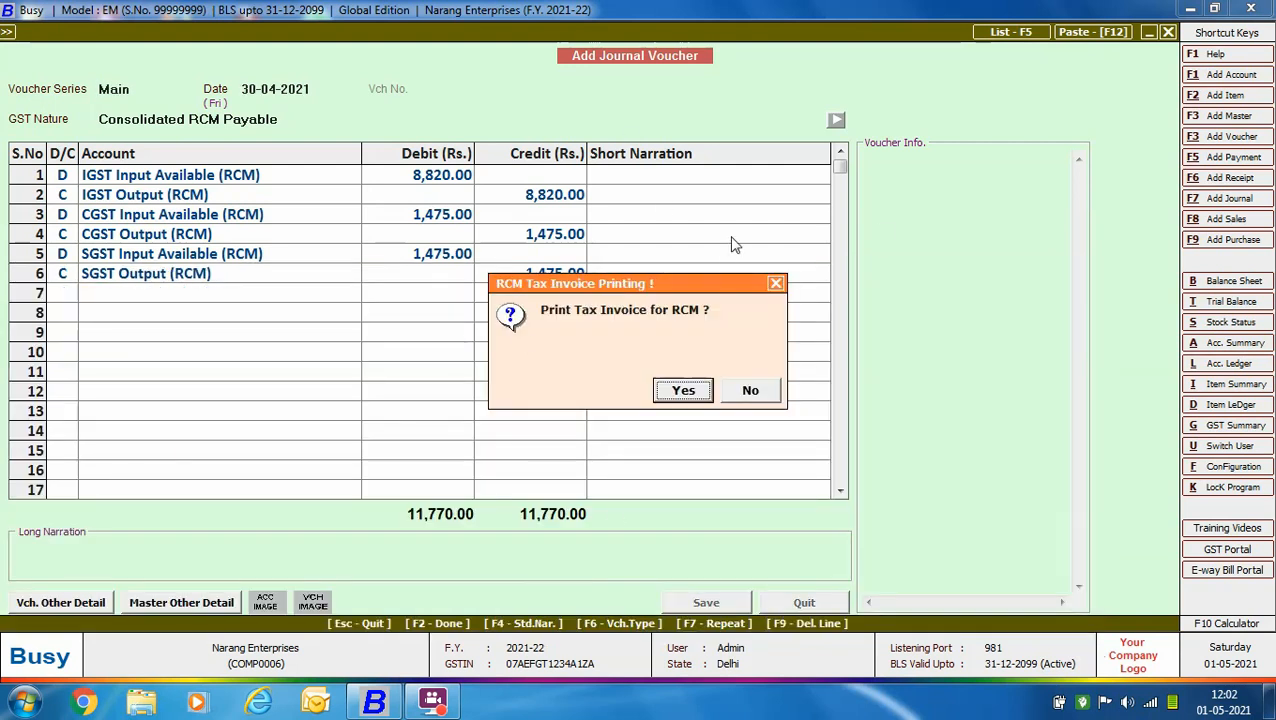
- Preview the RCM tax invoice in the STANDARD header format without registered dealer invoices, and close the preview
{"action": "left_click", "coordinate": [690, 392]}
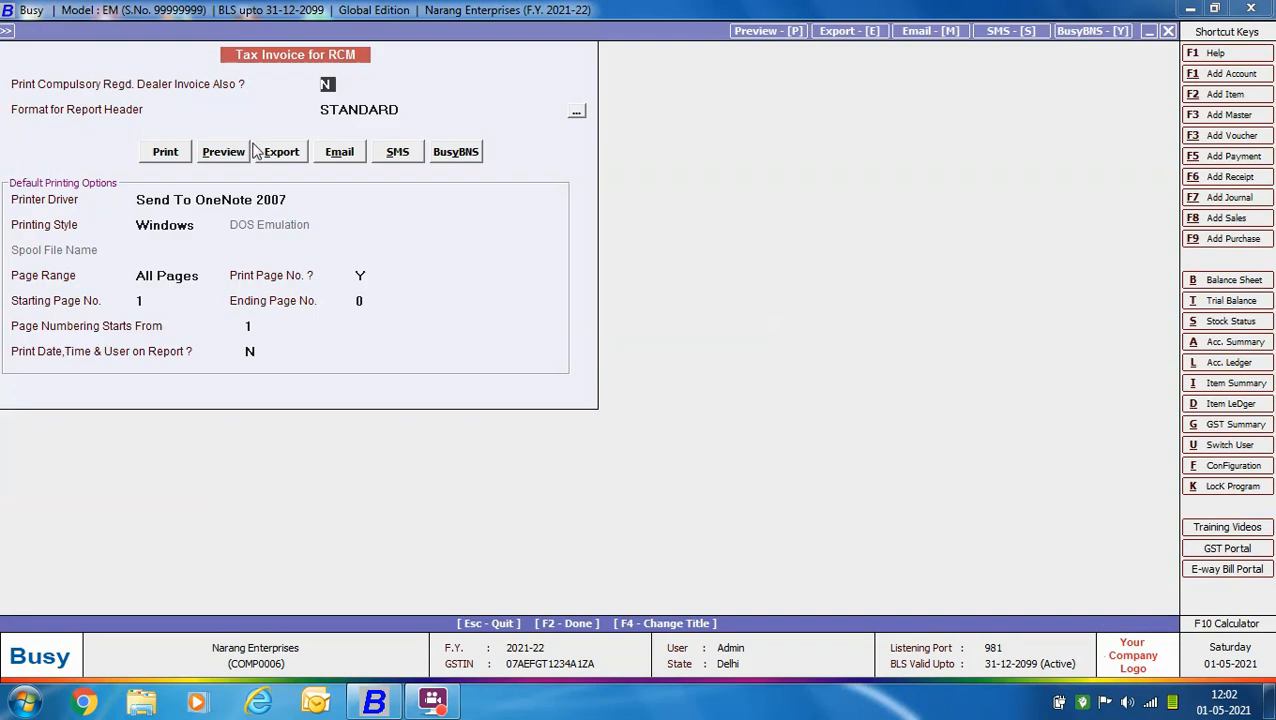
{"action": "left_click", "coordinate": [232, 155]}
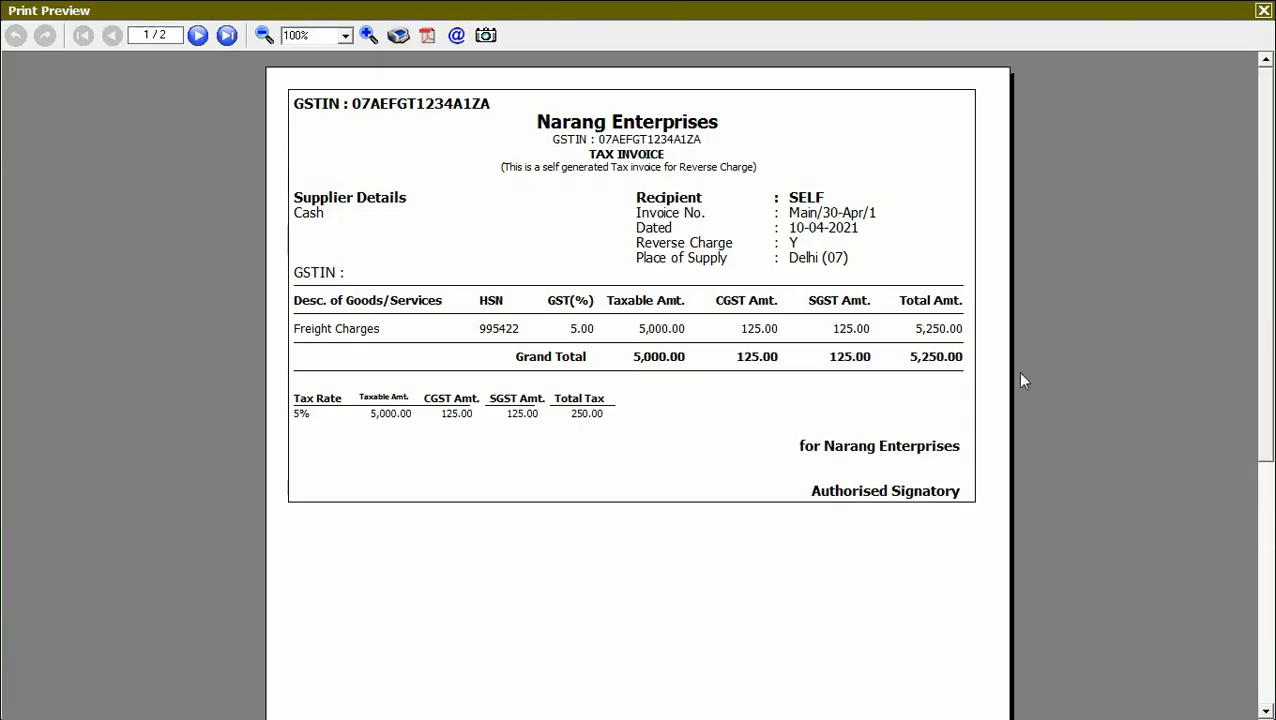
{"action": "left_click", "coordinate": [1263, 10]}
{"action": "key", "text": "Escape"}
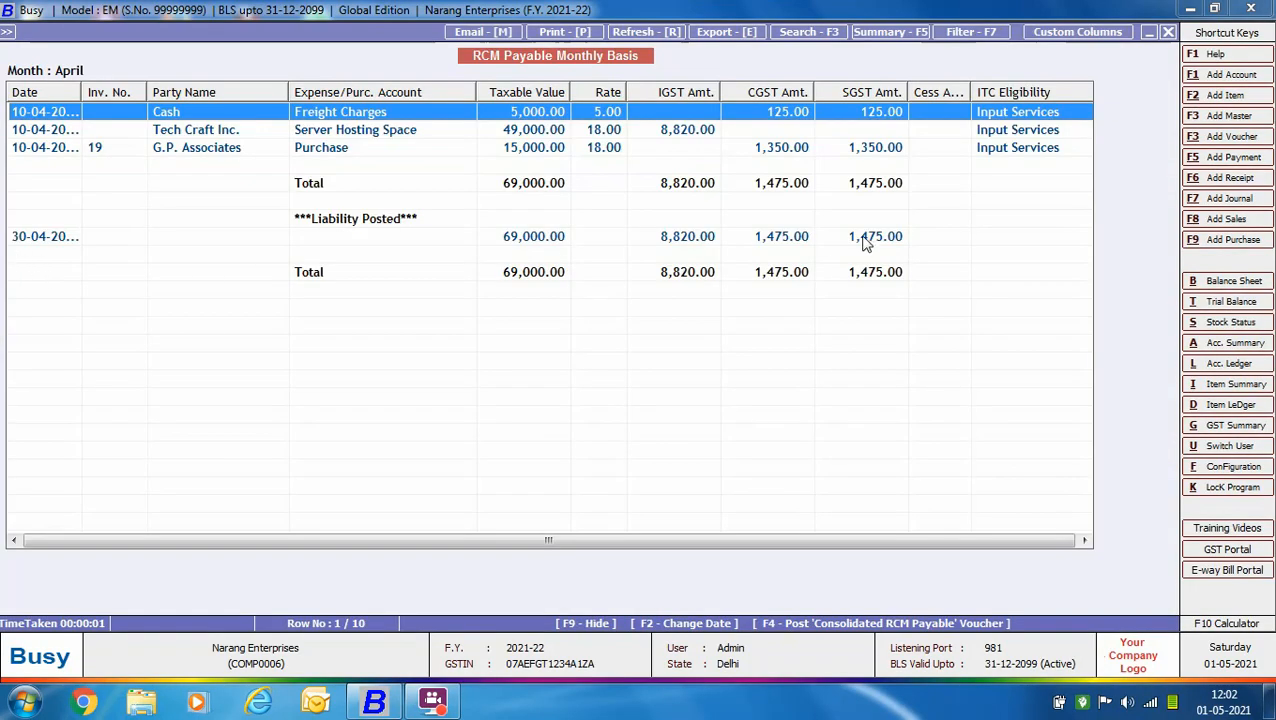
- Close the monthly RCM payable report and return to the list of transaction types
{"action": "key", "text": "Escape"}
{"action": "key", "text": "Escape"}
{"action": "key", "text": "Escape"}
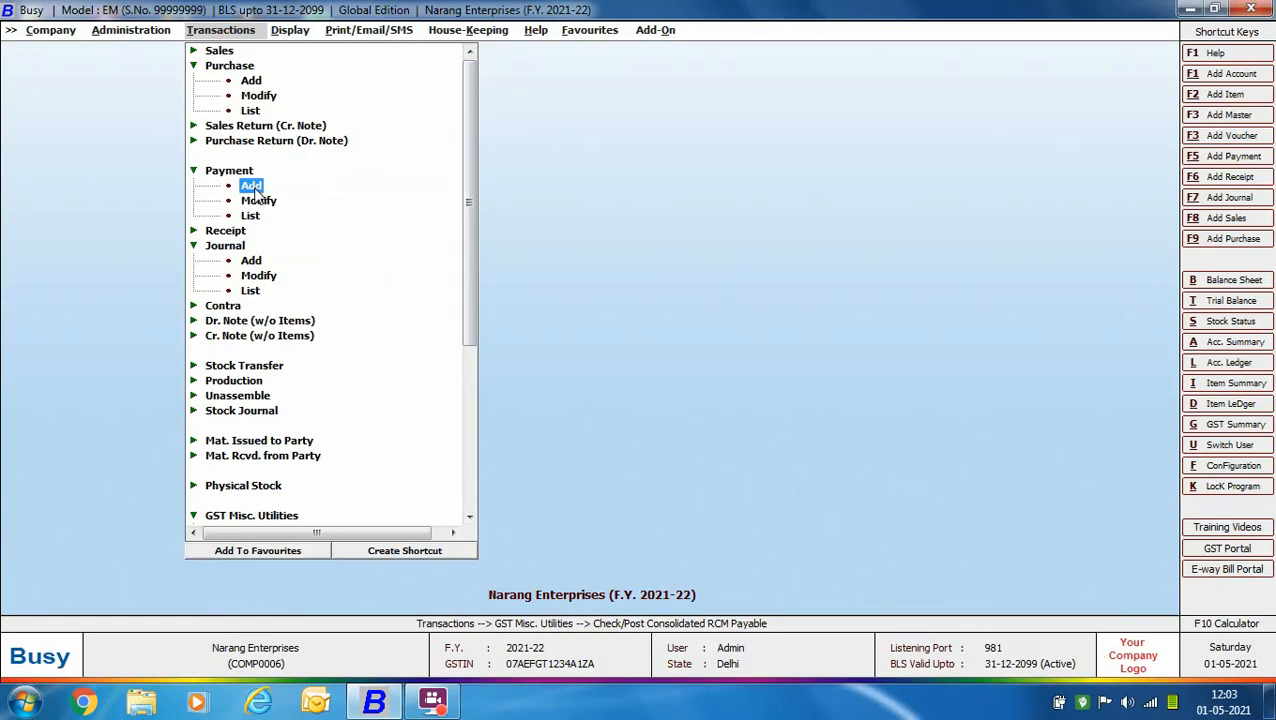
- Start a payment voucher in the Main series dated 05-05-2021 with GST nature GST Payment to Government
{"action": "left_click", "coordinate": [251, 186]}
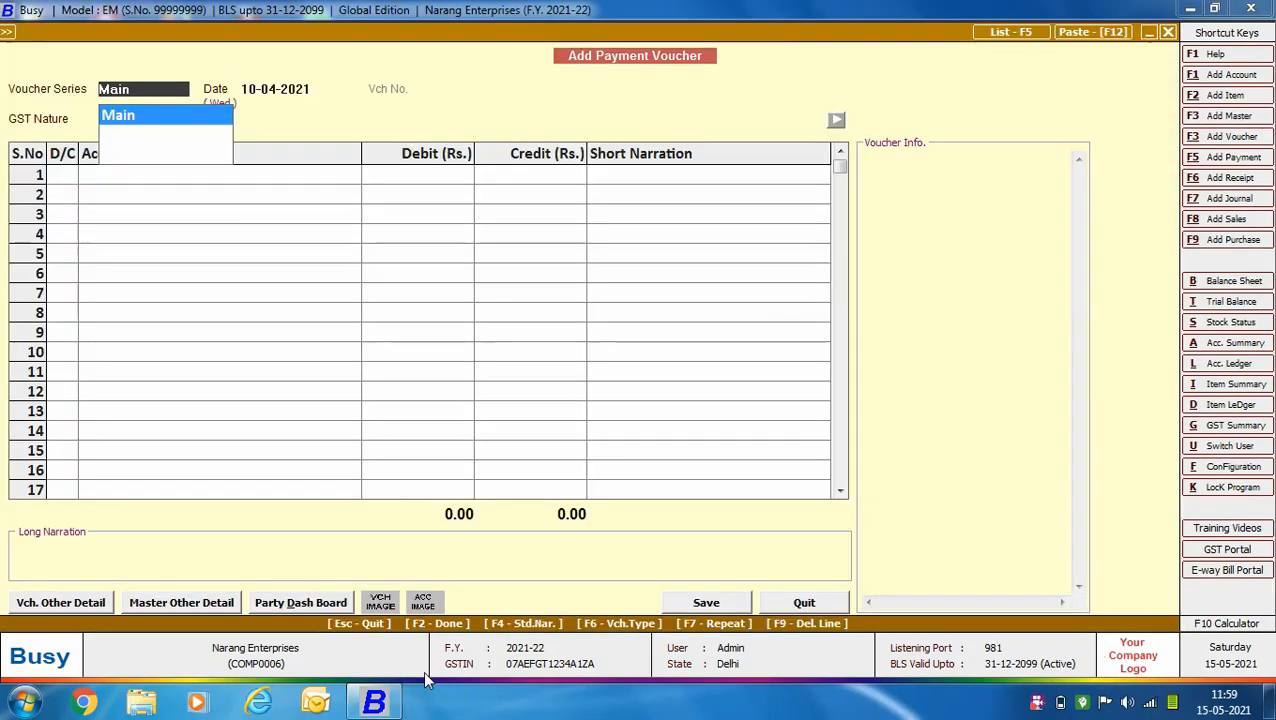
{"action": "key", "text": "Return"}
{"action": "type", "text": "05-05"}
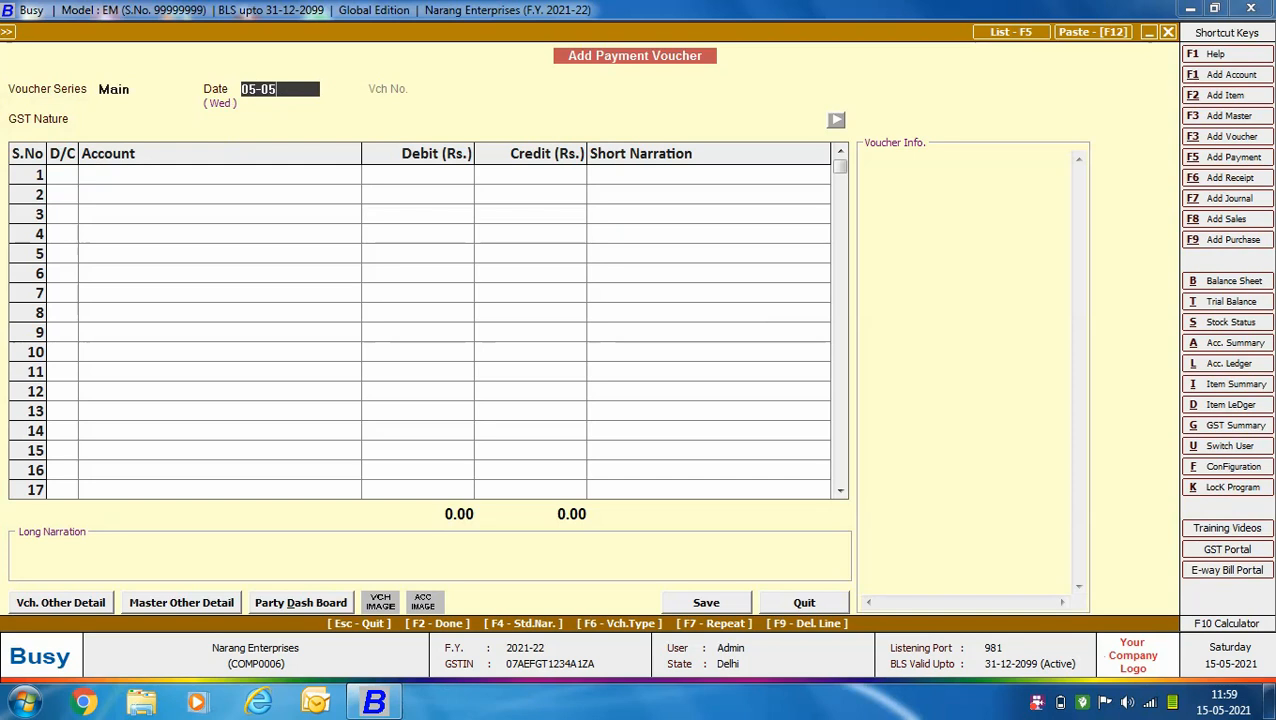
{"action": "key", "text": "Return"}
{"action": "key", "text": "Down"}
{"action": "key", "text": "Down"}
{"action": "key", "text": "Down"}
{"action": "key", "text": "Down"}
{"action": "key", "text": "Down"}
{"action": "key", "text": "Down"}
{"action": "key", "text": "Down"}
{"action": "key", "text": "Down"}
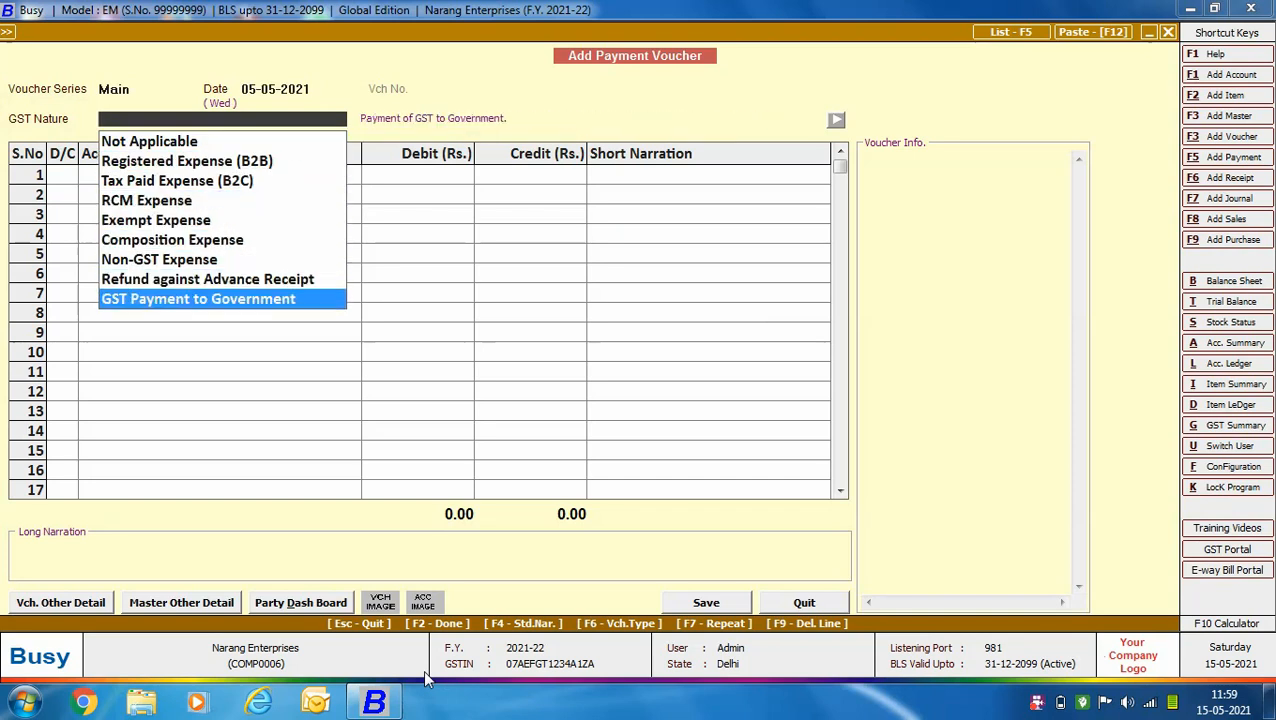
{"action": "key", "text": "Return"}
- Debit the CGST Output (RCM) account with 1,475 in the first row of the payment voucher
{"action": "key", "text": "Return"}
{"action": "type", "text": "cg"}
{"action": "key", "text": "Down"}
{"action": "key", "text": "Down"}
{"action": "key", "text": "Down"}
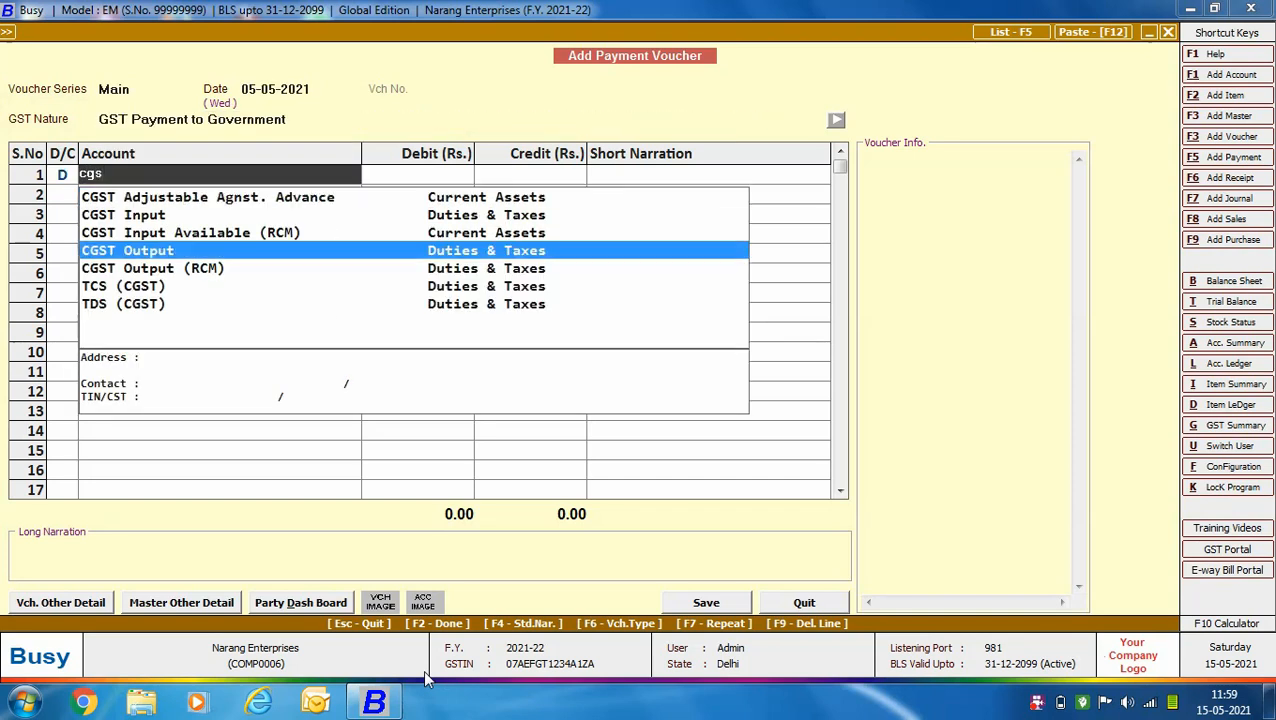
{"action": "key", "text": "Down"}
{"action": "key", "text": "Return"}
{"action": "type", "text": "1475"}
{"action": "key", "text": "Return"}
{"action": "key", "text": "Return"}
{"action": "key", "text": "Return"}
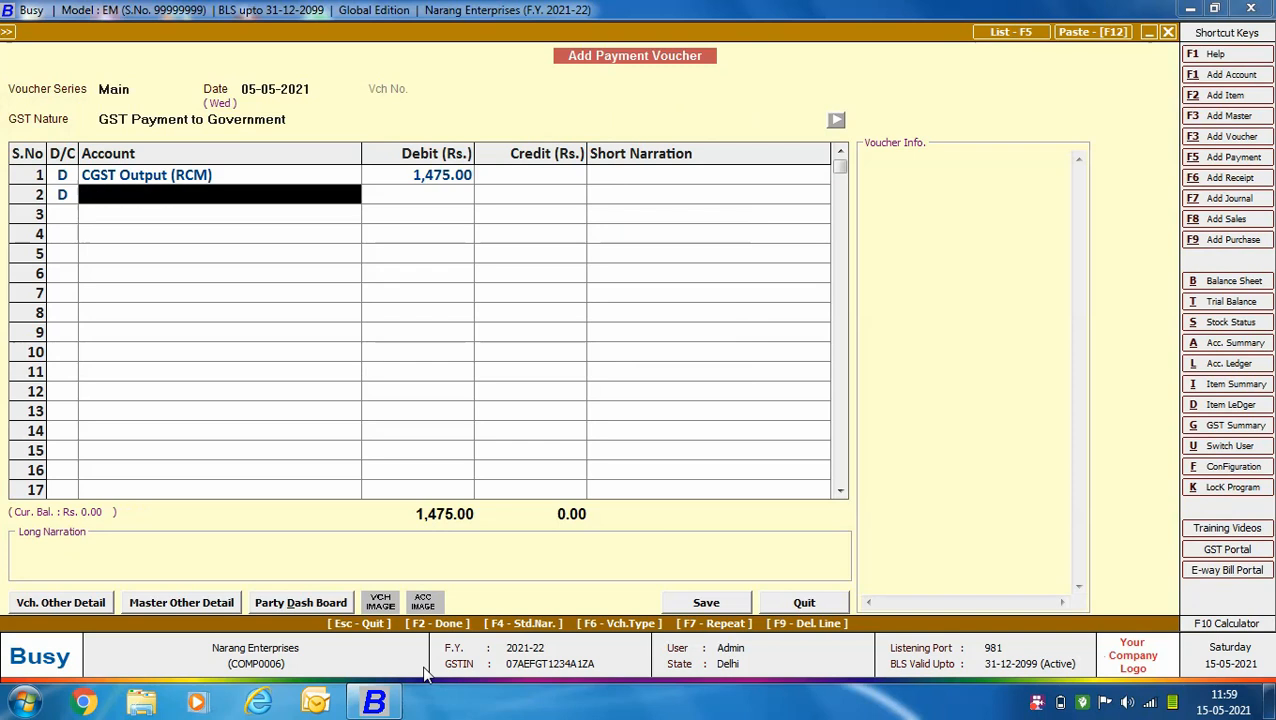
- Debit the SGST Output (RCM) account with 1,475 in the second row of the payment voucher
{"action": "type", "text": "sg"}
{"action": "key", "text": "Down"}
{"action": "key", "text": "Down"}
{"action": "key", "text": "Down"}
{"action": "key", "text": "Down"}
{"action": "key", "text": "Return"}
{"action": "type", "text": "1,475"}
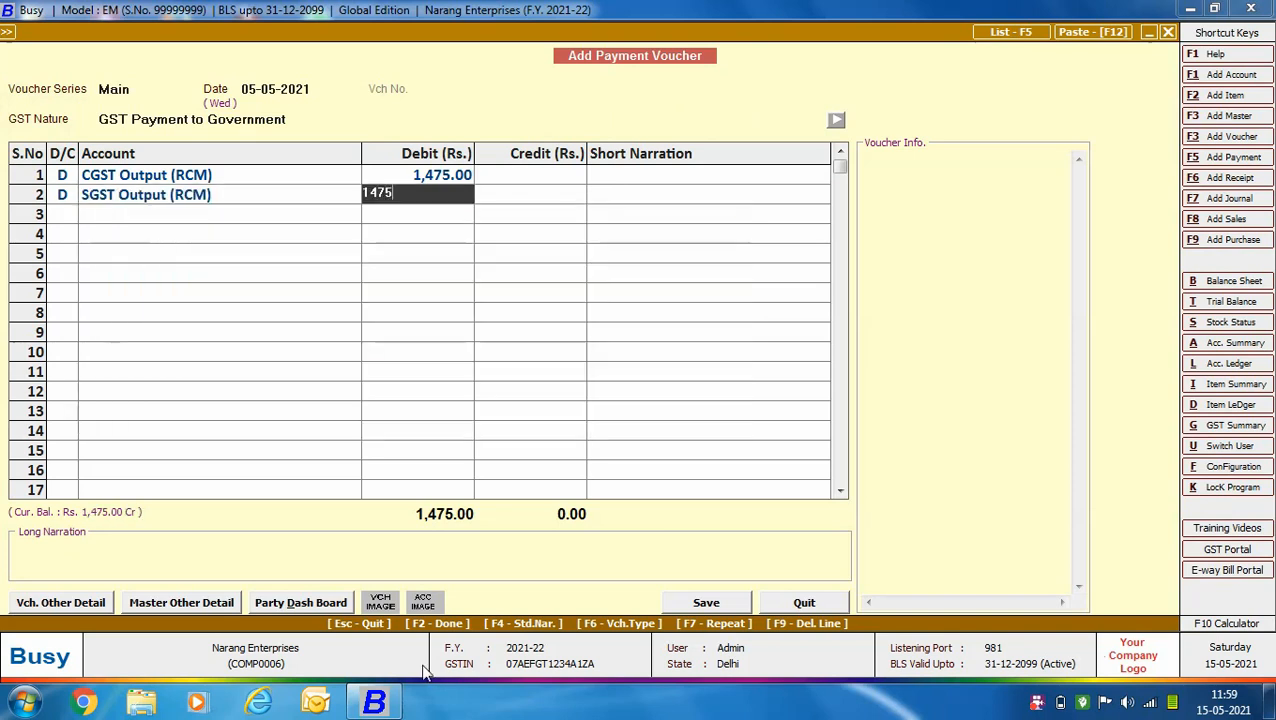
{"action": "key", "text": "Return"}
{"action": "key", "text": "Return"}
{"action": "key", "text": "Return"}
- Debit the IGST Output (RCM) account with 8,820 in the third row of the payment voucher
{"action": "type", "text": "igs"}
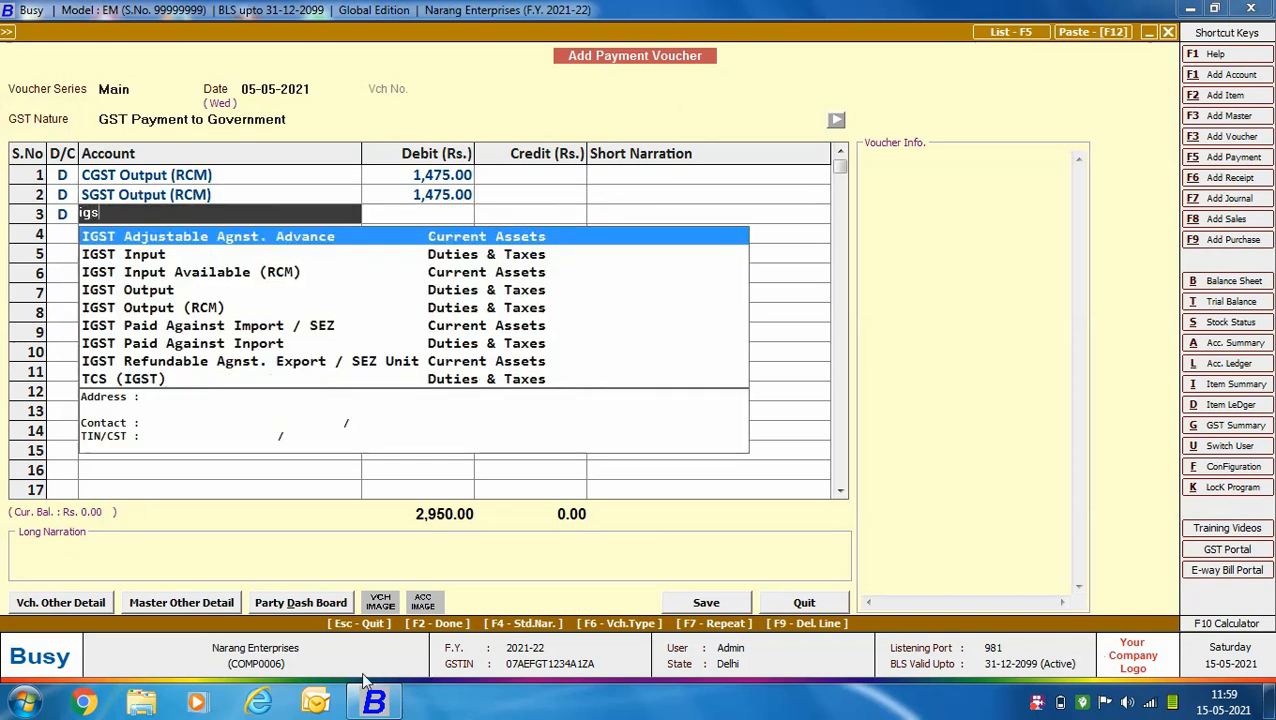
{"action": "key", "text": "Down"}
{"action": "key", "text": "Down"}
{"action": "key", "text": "Down"}
{"action": "key", "text": "Down"}
{"action": "key", "text": "Return"}
{"action": "type", "text": "8,820"}
{"action": "key", "text": "Return"}
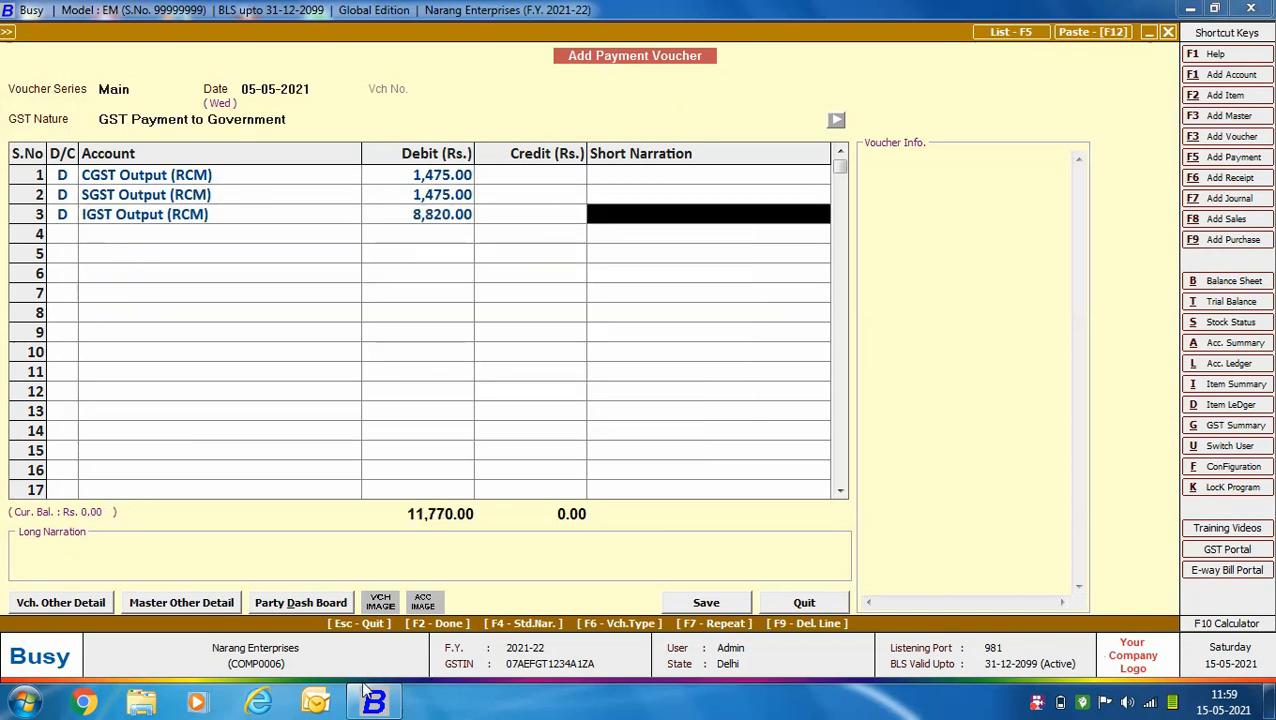
{"action": "key", "text": "Return"}
- Credit HDFC Bank with 11,770 to balance the GST payment voucher
{"action": "key", "text": "Return"}
{"action": "key", "text": "Return"}
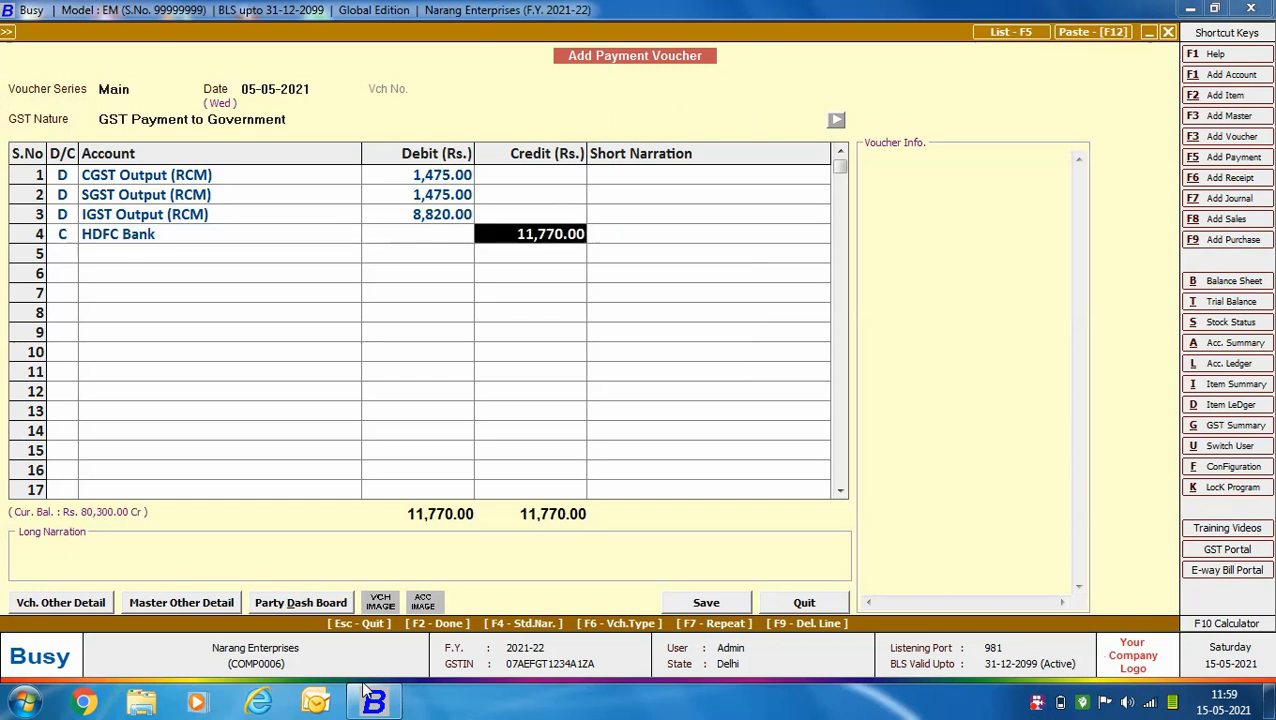
{"action": "key", "text": "Return"}
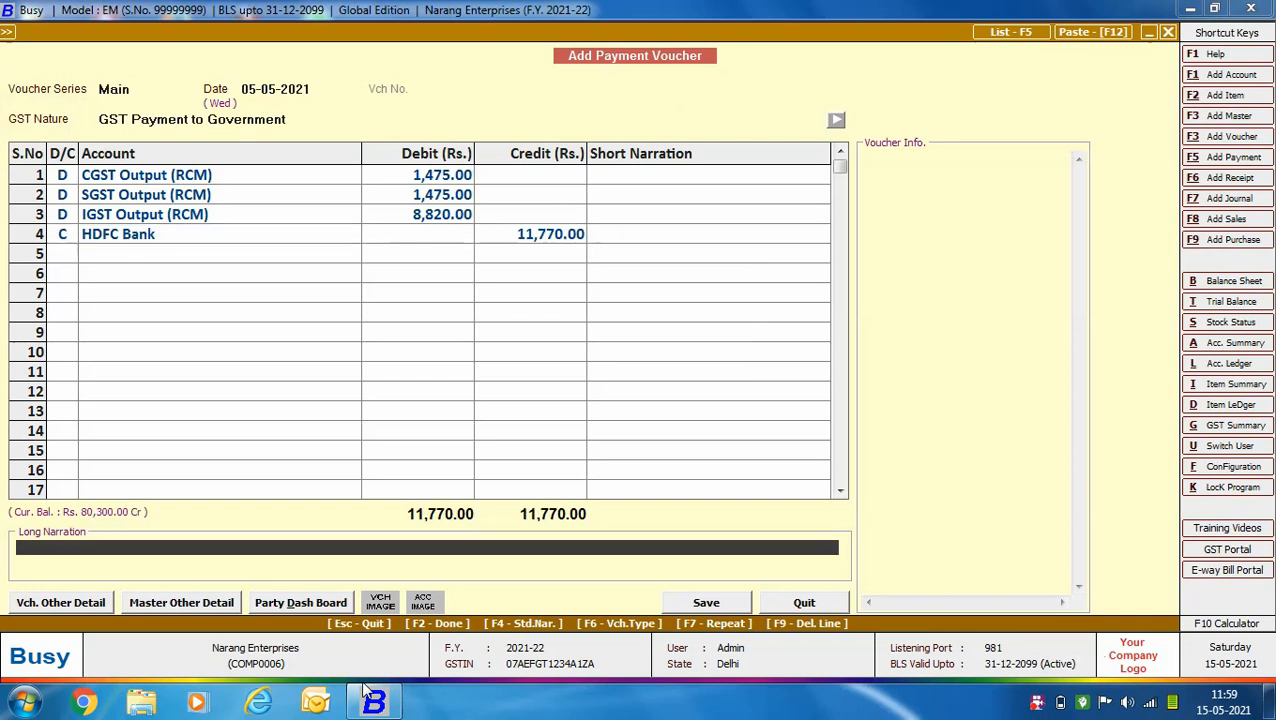
- Set the GST payment type to RCM Payment for the period ending 30-04-2021 and save the payment voucher
{"action": "key", "text": "Return"}
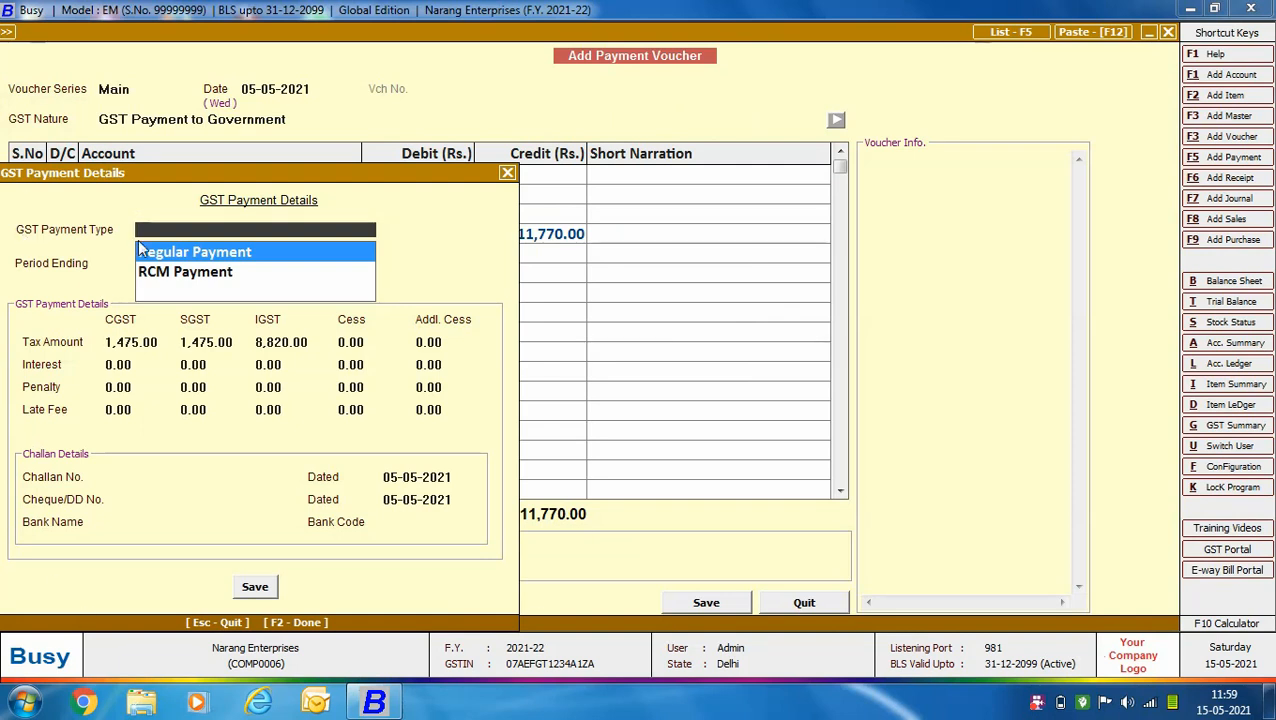
{"action": "left_click", "coordinate": [234, 288]}
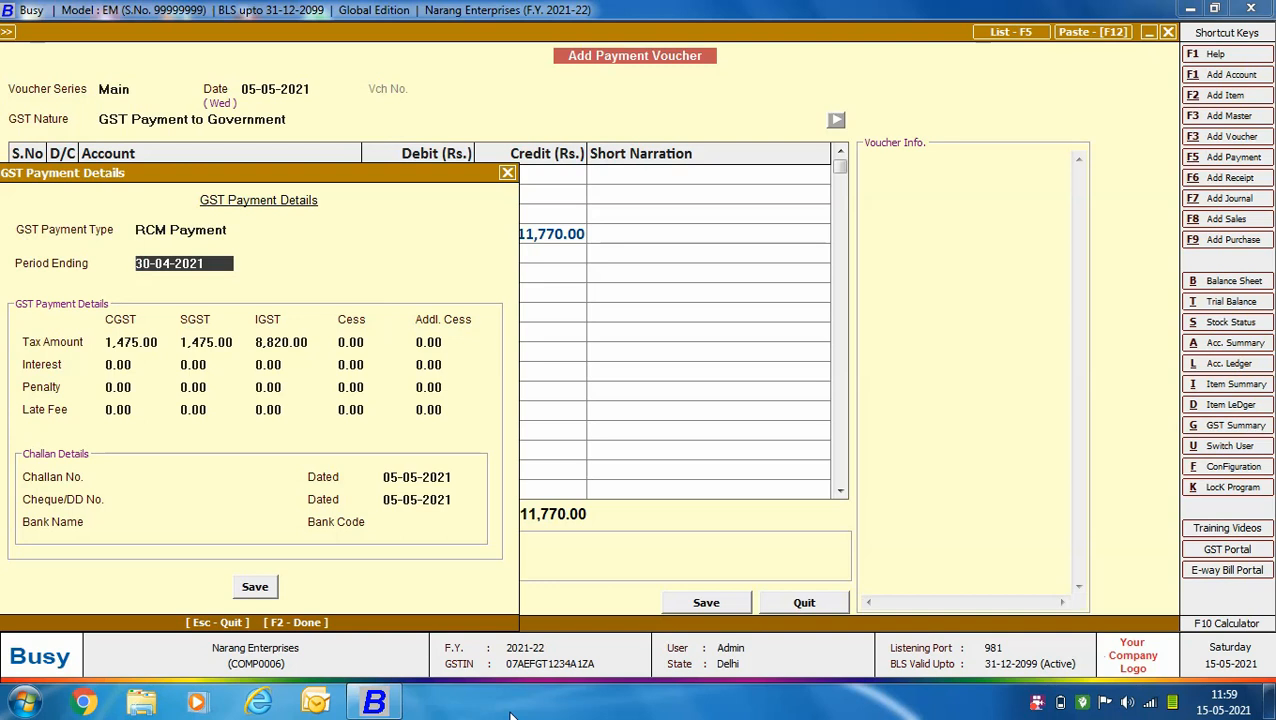
{"action": "key", "text": "Return"}
{"action": "key", "text": "Return"}
{"action": "key", "text": "Return"}
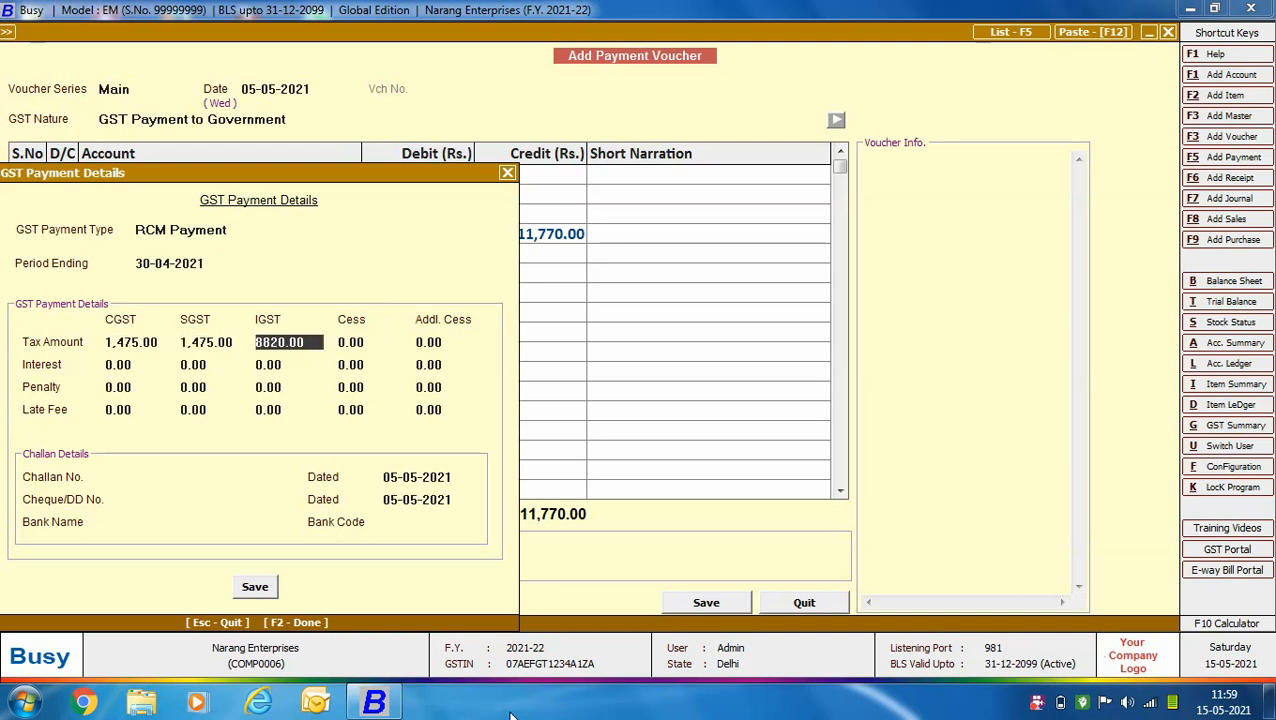
{"action": "key", "text": "F2"}
{"action": "key", "text": "Return"}
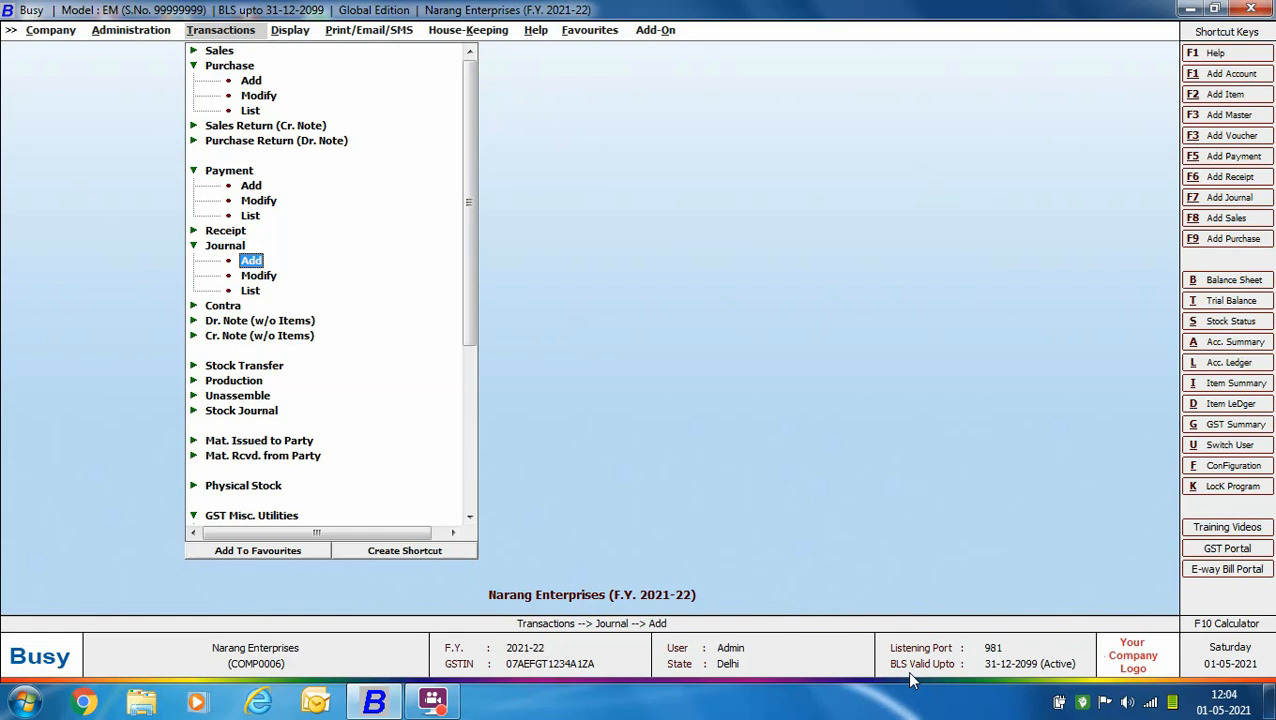
- Start a journal voucher in the Main series dated 30-04-2021 with GST nature GST Tax Adjustments
{"action": "key", "text": "Return"}
{"action": "key", "text": "Return"}
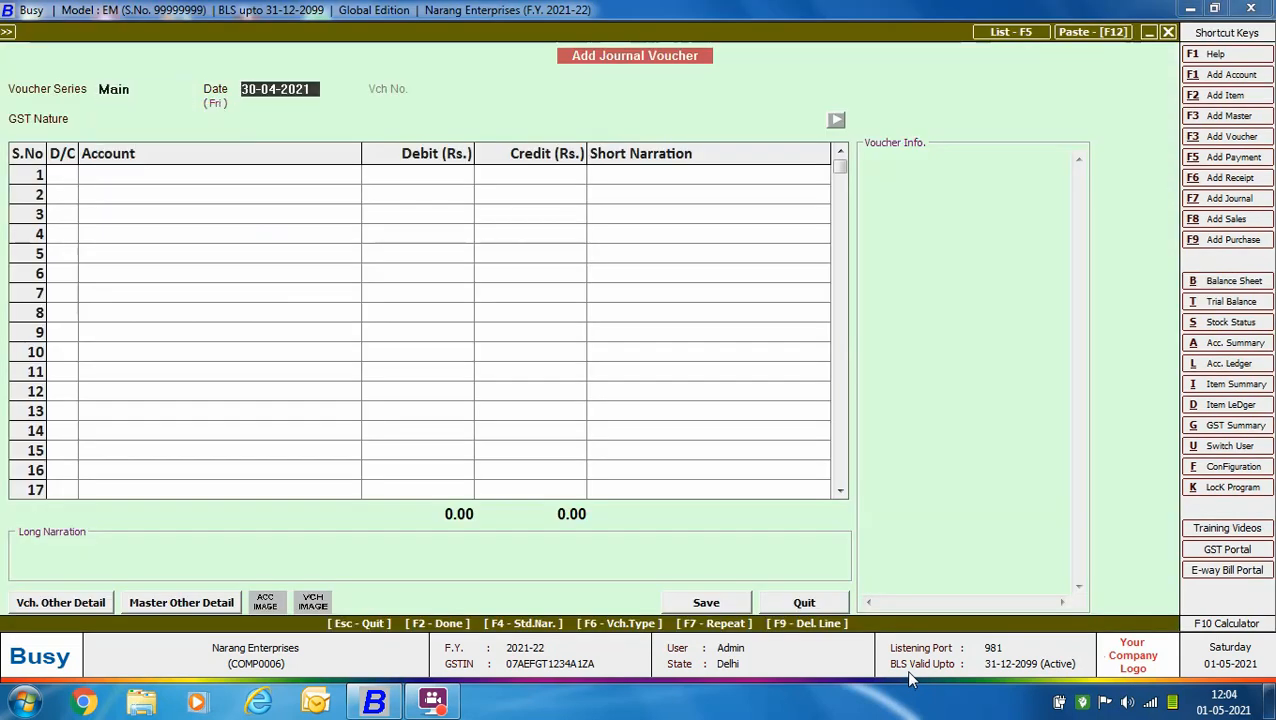
{"action": "key", "text": "Return"}
{"action": "key", "text": "Down"}
{"action": "key", "text": "Down"}
{"action": "key", "text": "Down"}
{"action": "key", "text": "Down"}
{"action": "key", "text": "Down"}
{"action": "key", "text": "Down"}
{"action": "key", "text": "Down"}
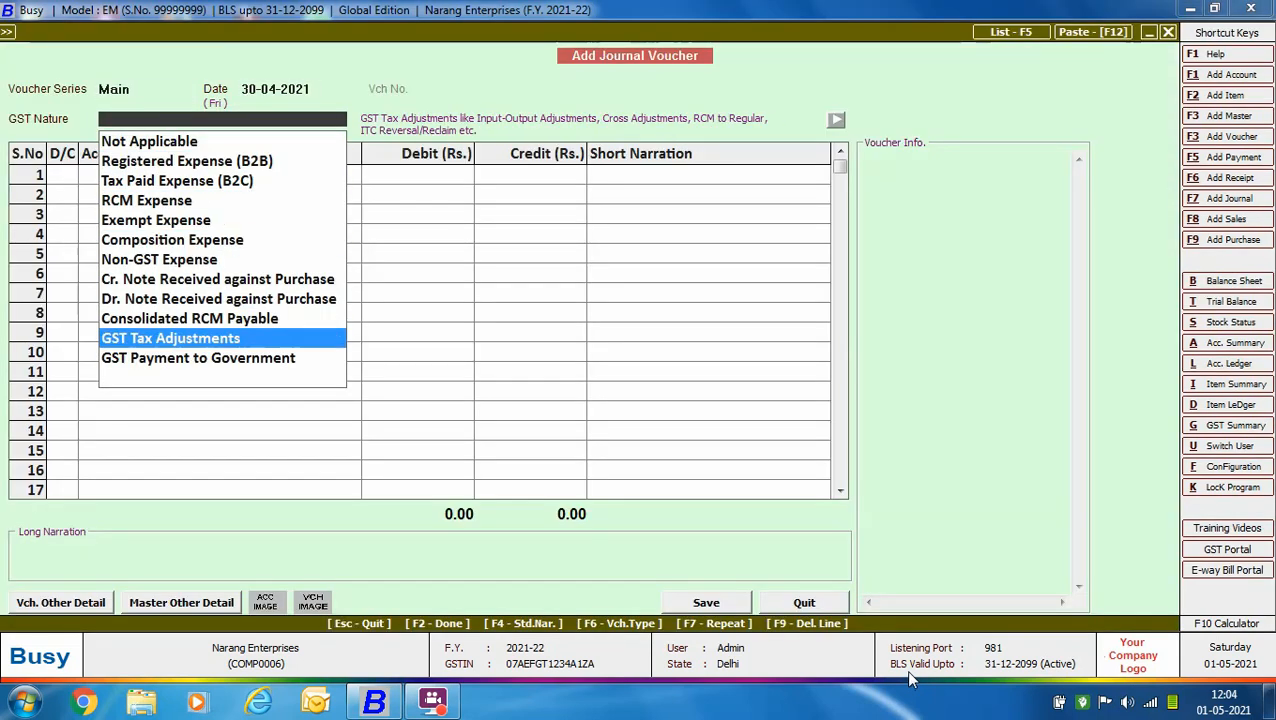
{"action": "key", "text": "Return"}
- Debit the CGST Input account with 1,475 in the first row of the journal voucher
{"action": "key", "text": "Return"}
{"action": "type", "text": "cgst i"}
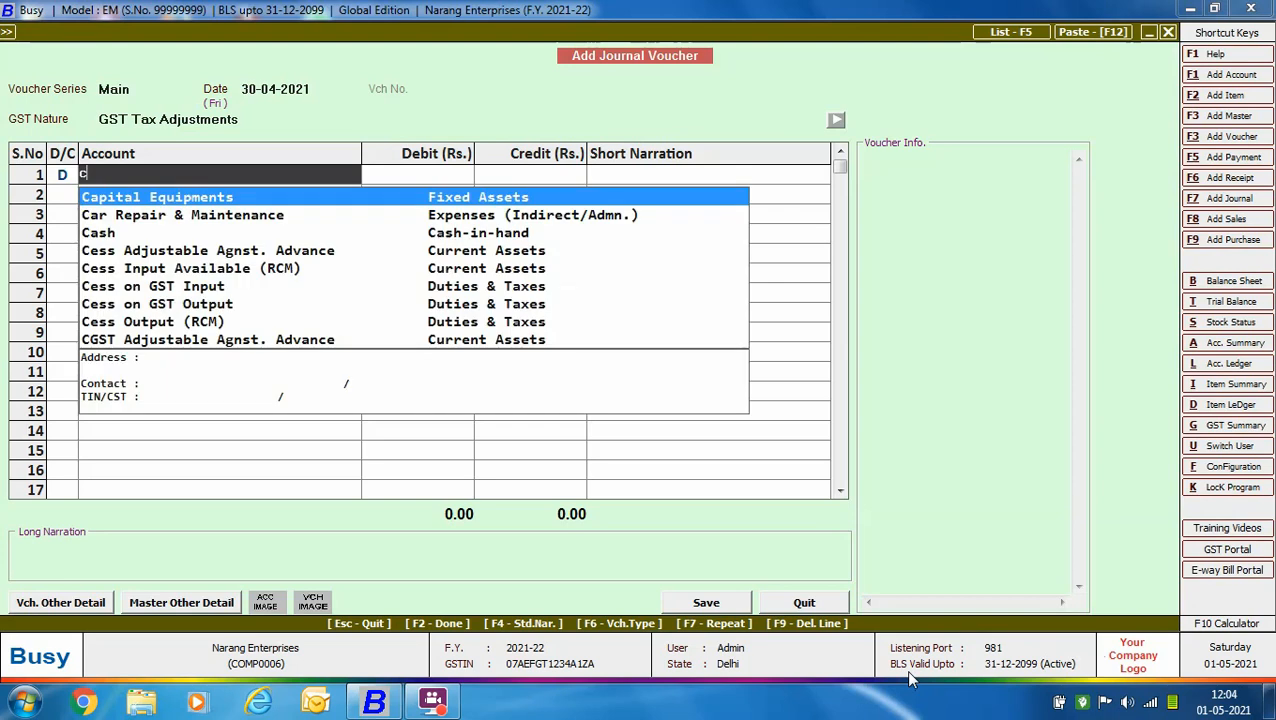
{"action": "key", "text": "Return"}
{"action": "type", "text": "1475"}
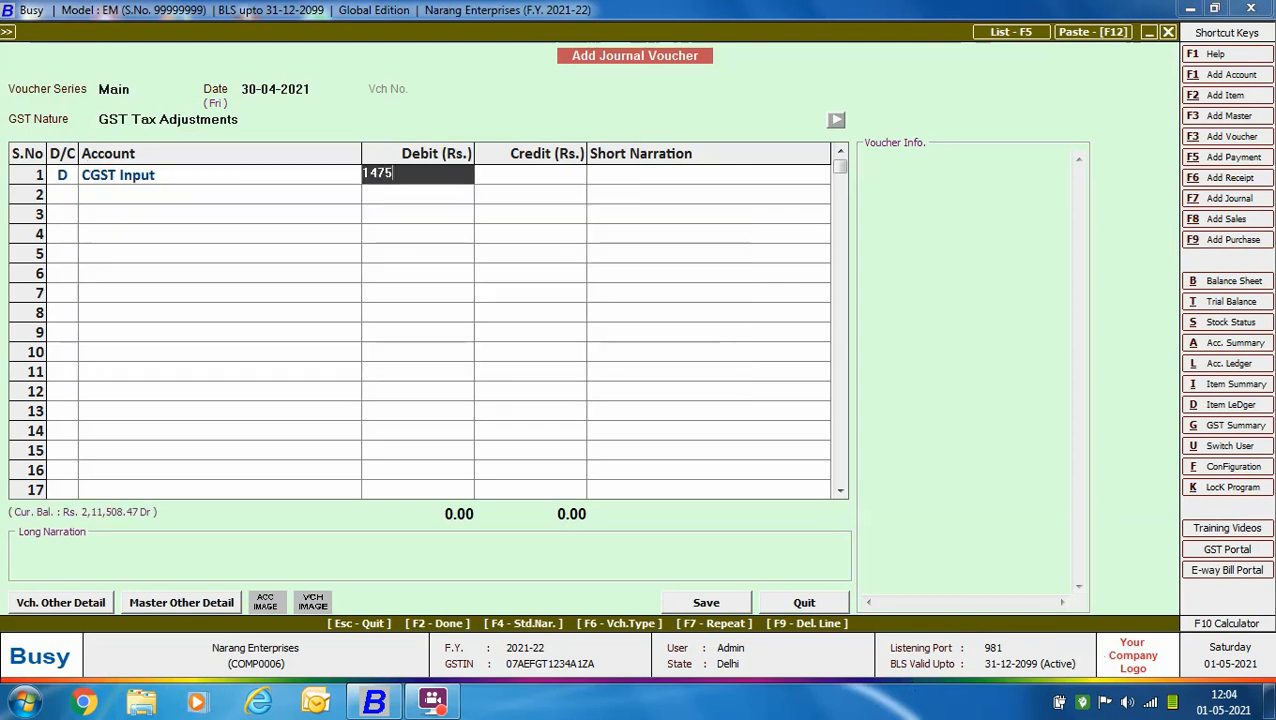
{"action": "key", "text": "Return"}
{"action": "key", "text": "Return"}
{"action": "key", "text": "Return"}
- Debit the SGST Input account with 1,475 in the second row of the journal voucher
{"action": "type", "text": "sgst i"}
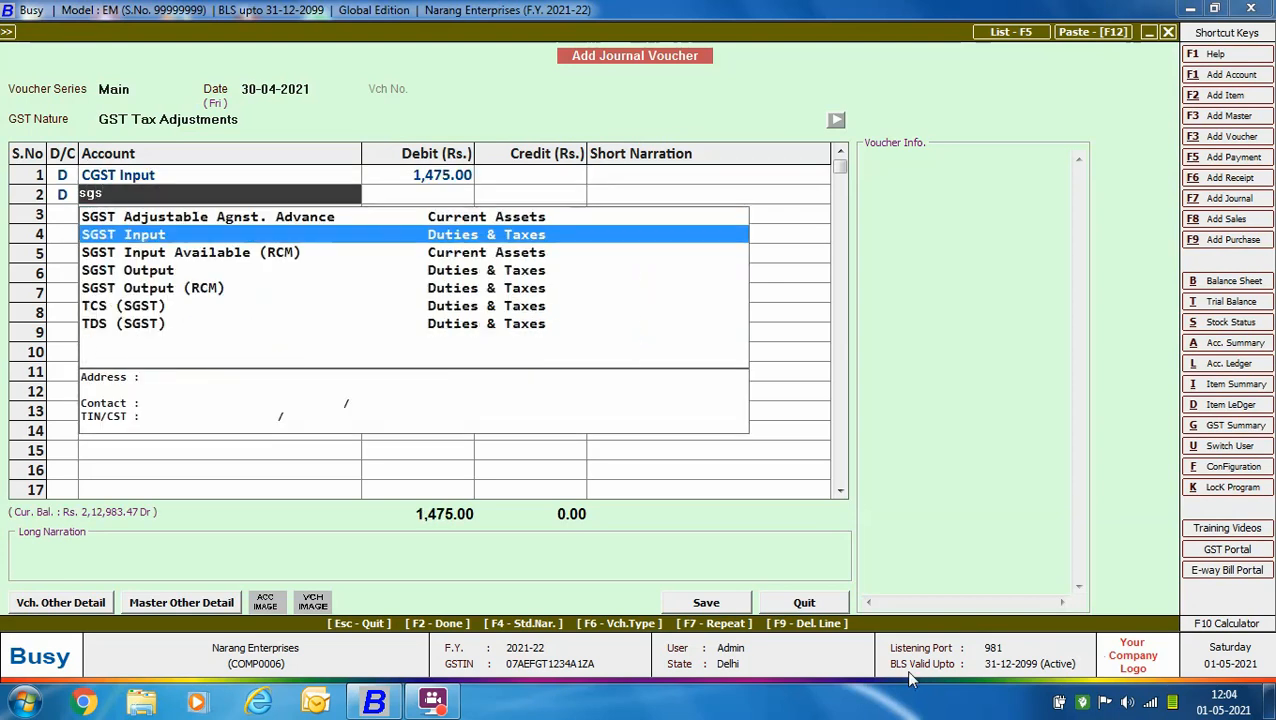
{"action": "key", "text": "Return"}
{"action": "type", "text": "1475"}
{"action": "key", "text": "Return"}
{"action": "key", "text": "Return"}
{"action": "key", "text": "Return"}
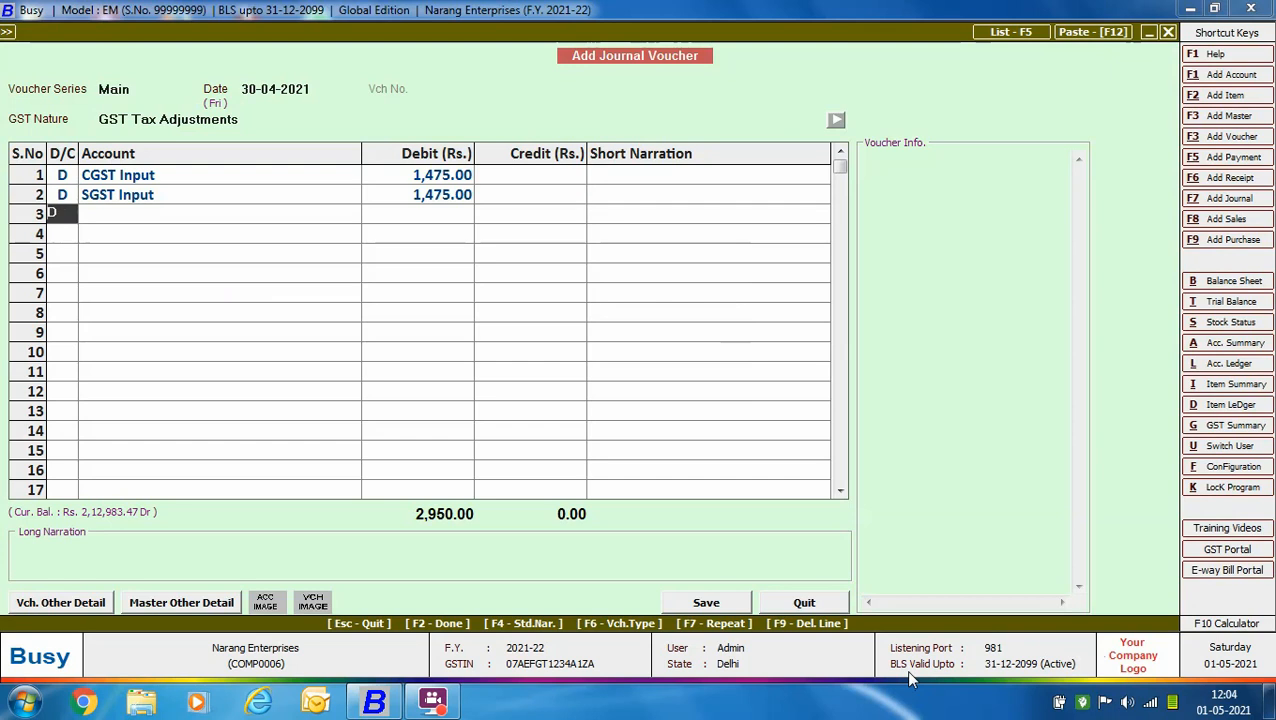
- Debit the IGST Input account with 8,820 in the third row of the journal voucher
{"action": "type", "text": "igst i"}
{"action": "key", "text": "Return"}
{"action": "type", "text": "8,820"}
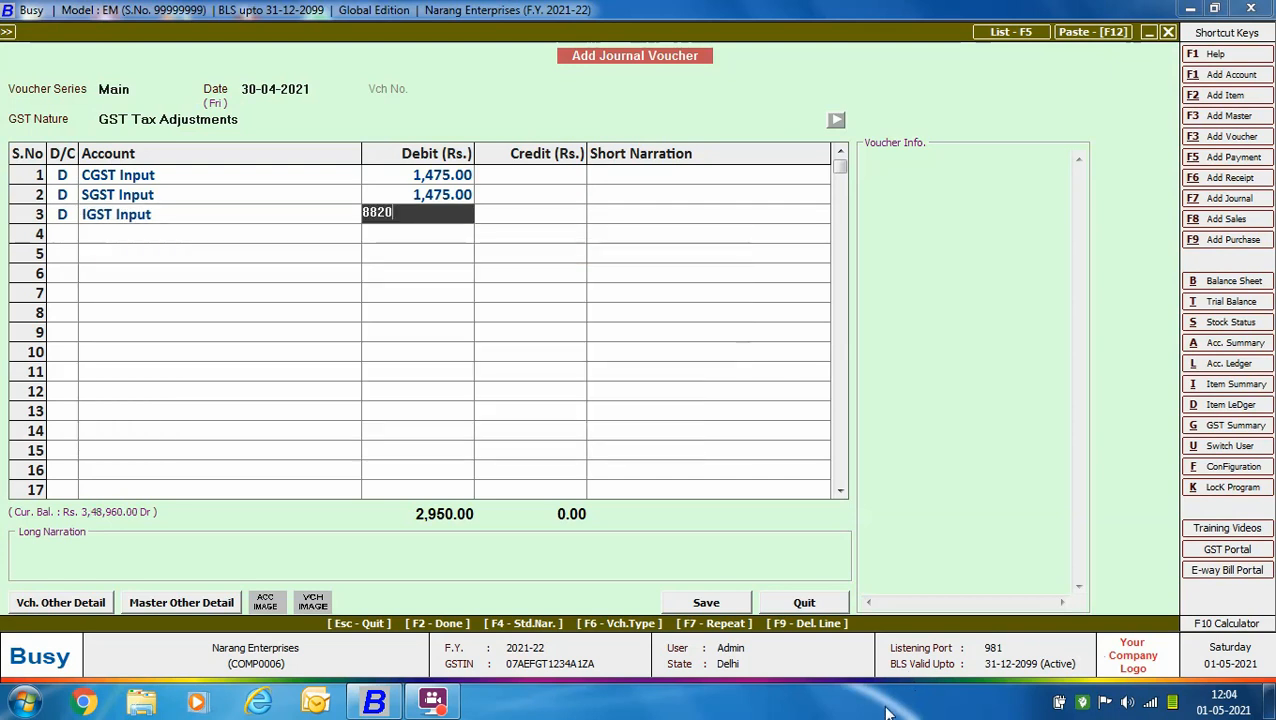
{"action": "key", "text": "Return"}
{"action": "key", "text": "Return"}
{"action": "key", "text": "Return"}
- Credit the CGST Output (RCM) account with 1,475 in the fourth row of the journal voucher
{"action": "type", "text": "cgst"}
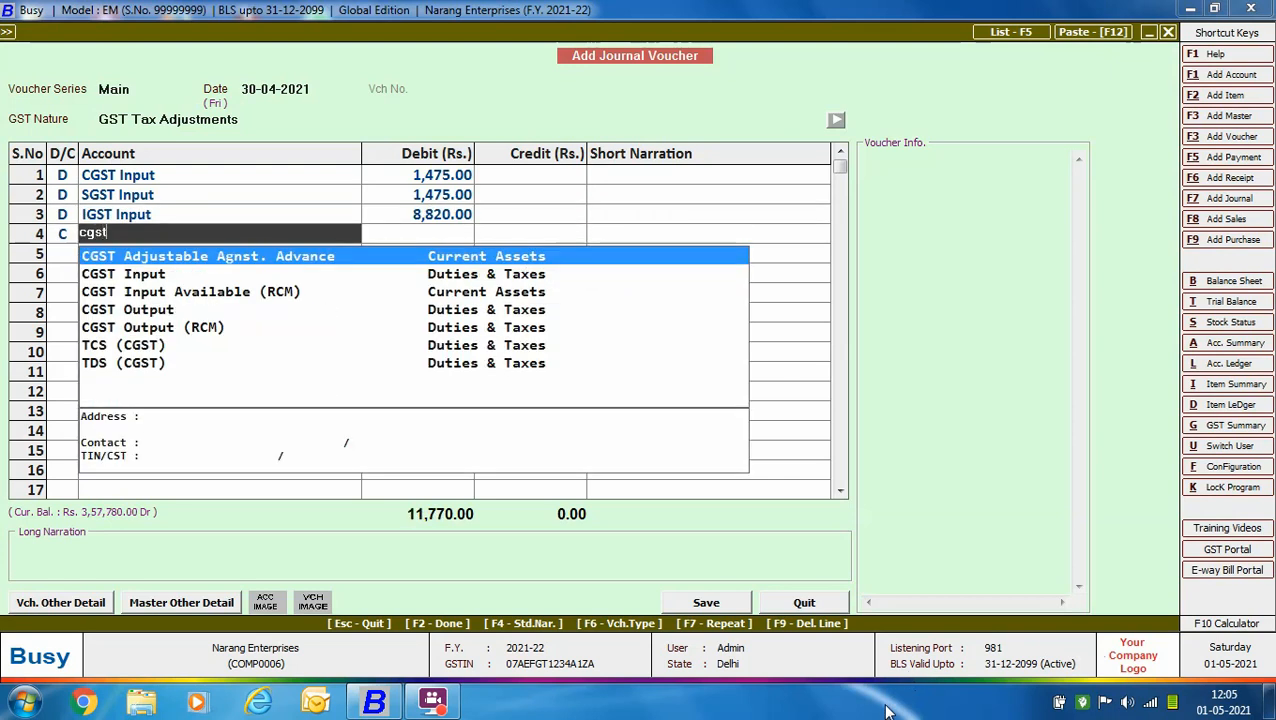
{"action": "key", "text": "Down"}
{"action": "key", "text": "Down"}
{"action": "key", "text": "Down"}
{"action": "key", "text": "Down"}
{"action": "key", "text": "Return"}
{"action": "type", "text": "1475"}
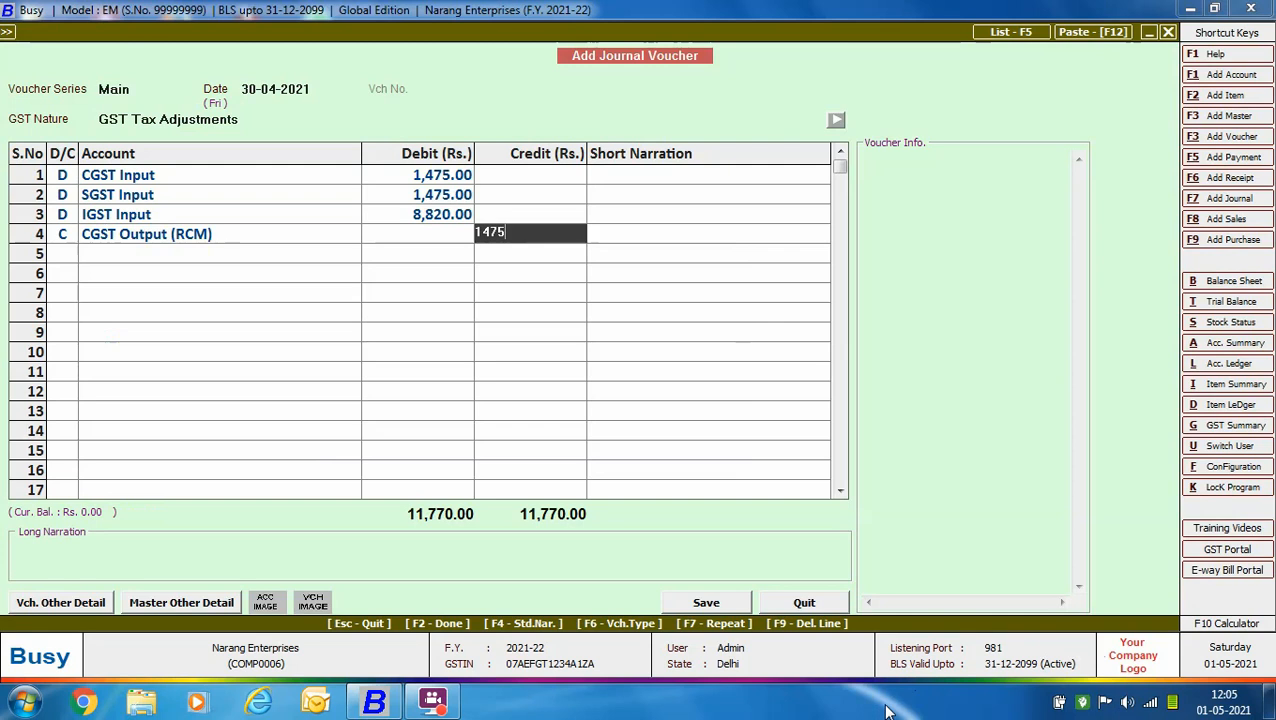
{"action": "key", "text": "Return"}
{"action": "key", "text": "Return"}
{"action": "key", "text": "Return"}
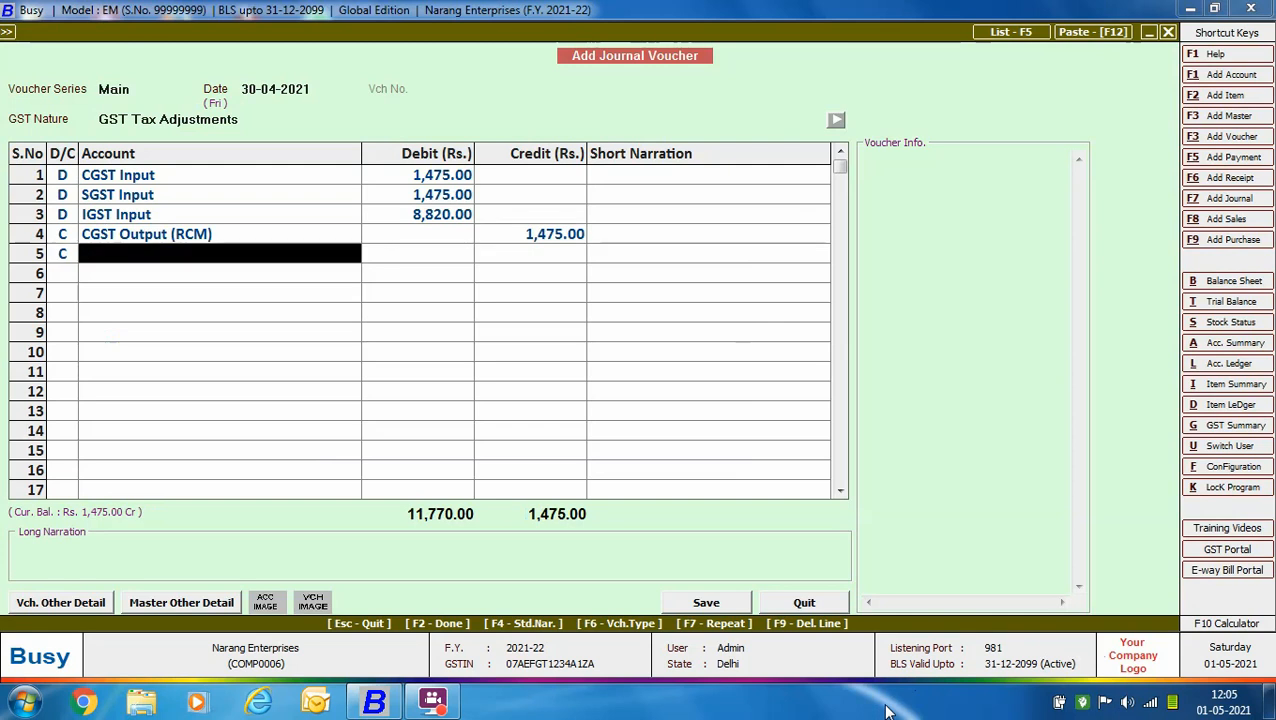
- Credit the SGST Output (RCM) account with 1,475 in the fifth row of the journal voucher
{"action": "type", "text": "sgst"}
{"action": "key", "text": "Down"}
{"action": "key", "text": "Down"}
{"action": "key", "text": "Down"}
{"action": "key", "text": "Down"}
{"action": "key", "text": "Return"}
{"action": "type", "text": "1475"}
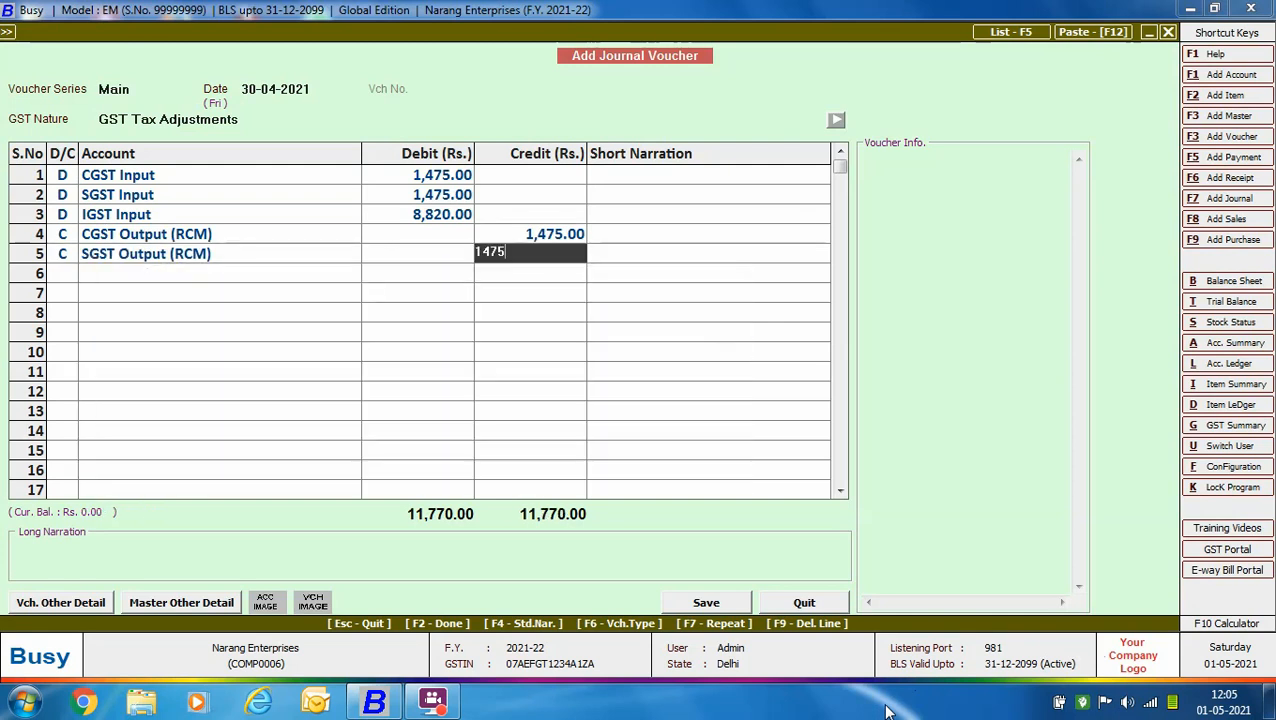
{"action": "key", "text": "Return"}
{"action": "key", "text": "Return"}
{"action": "key", "text": "Return"}
- Credit the IGST Output (RCM) account with 8,820 in the sixth row and leave the short narration blank
{"action": "type", "text": "igst"}
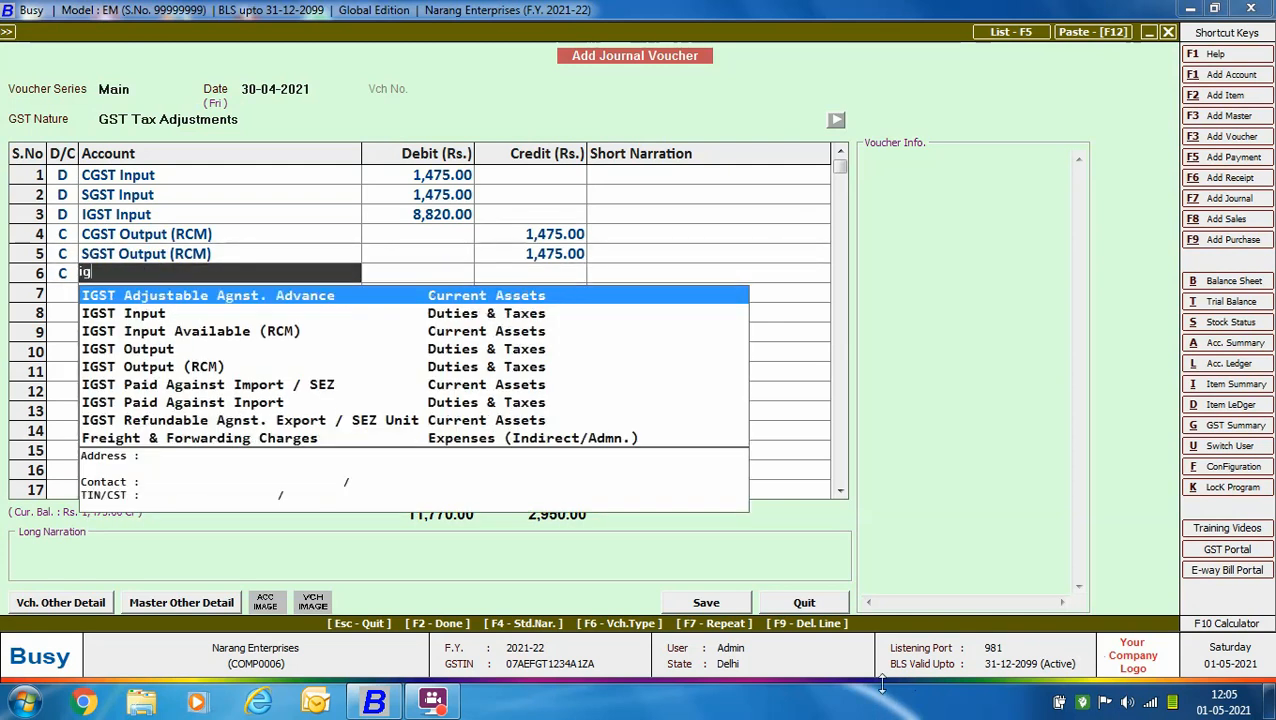
{"action": "key", "text": "Down"}
{"action": "key", "text": "Down"}
{"action": "key", "text": "Down"}
{"action": "key", "text": "Down"}
{"action": "key", "text": "Return"}
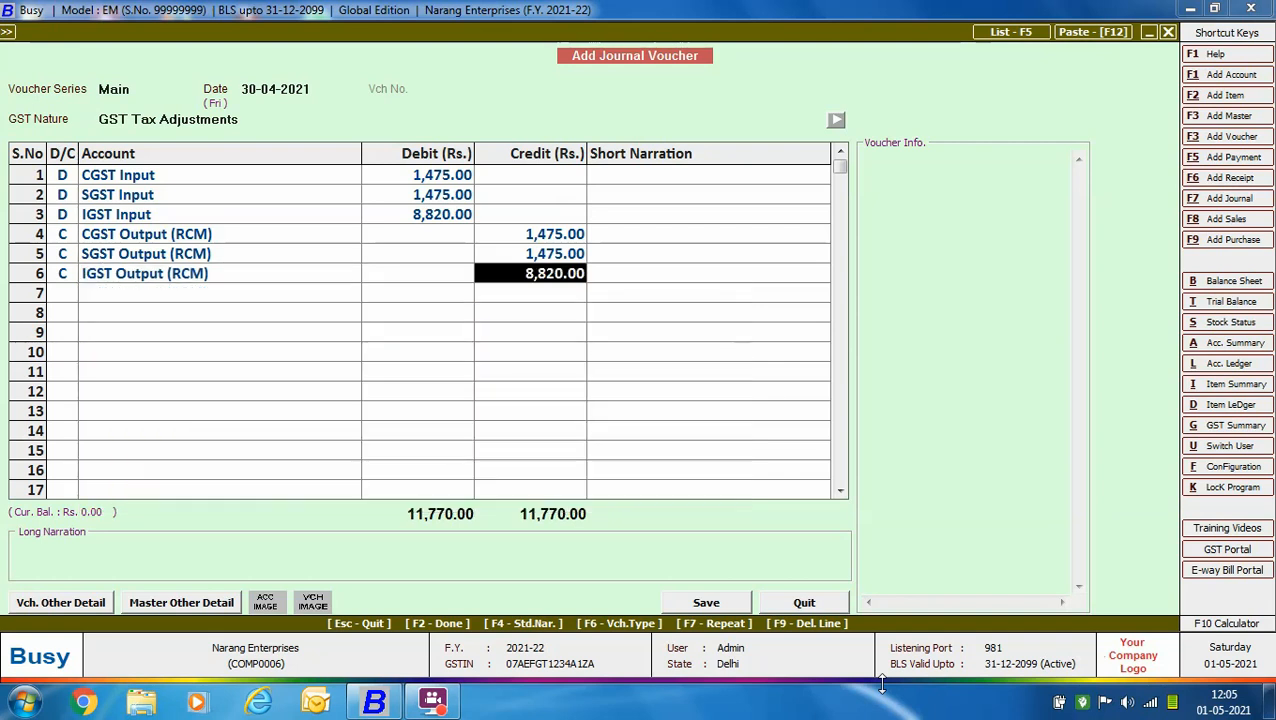
{"action": "key", "text": "Return"}
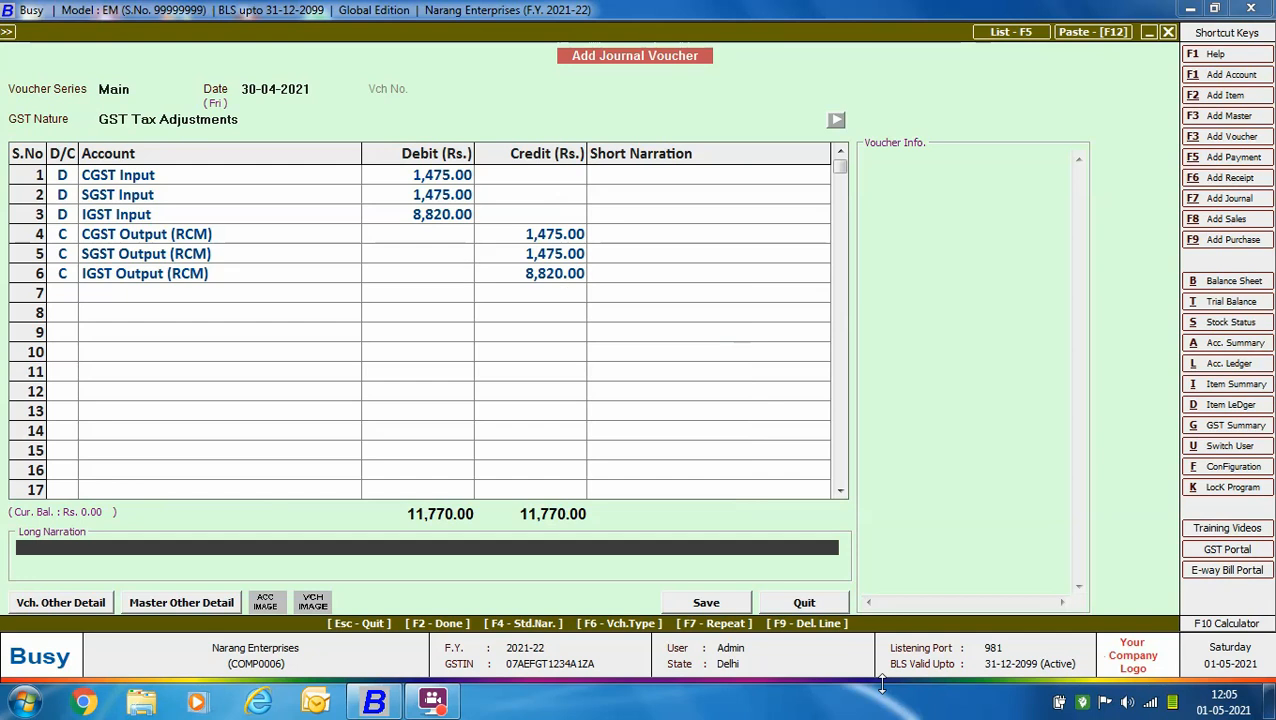
- Set the GST adjustment type to RCM to Regular Adjustment for the period ending 30-04-2021, and save and close the journal voucher
{"action": "key", "text": "Return"}
{"action": "key", "text": "Down"}
{"action": "key", "text": "Down"}
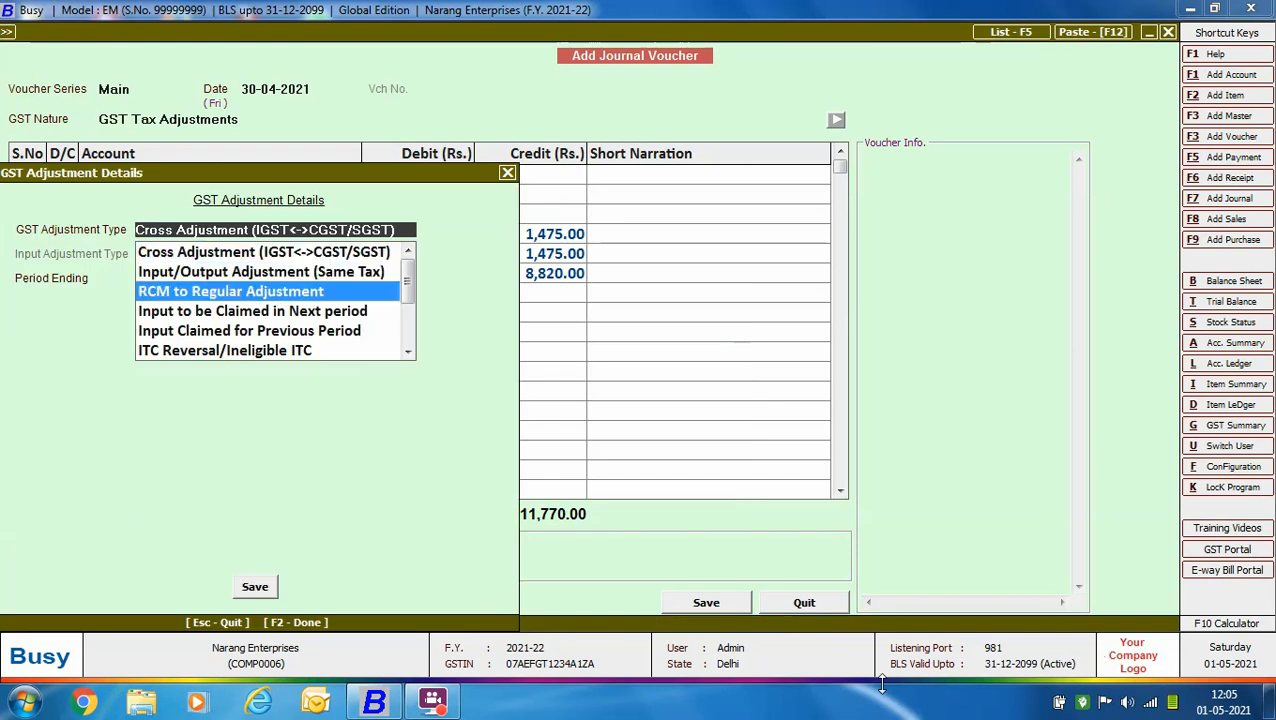
{"action": "key", "text": "Return"}
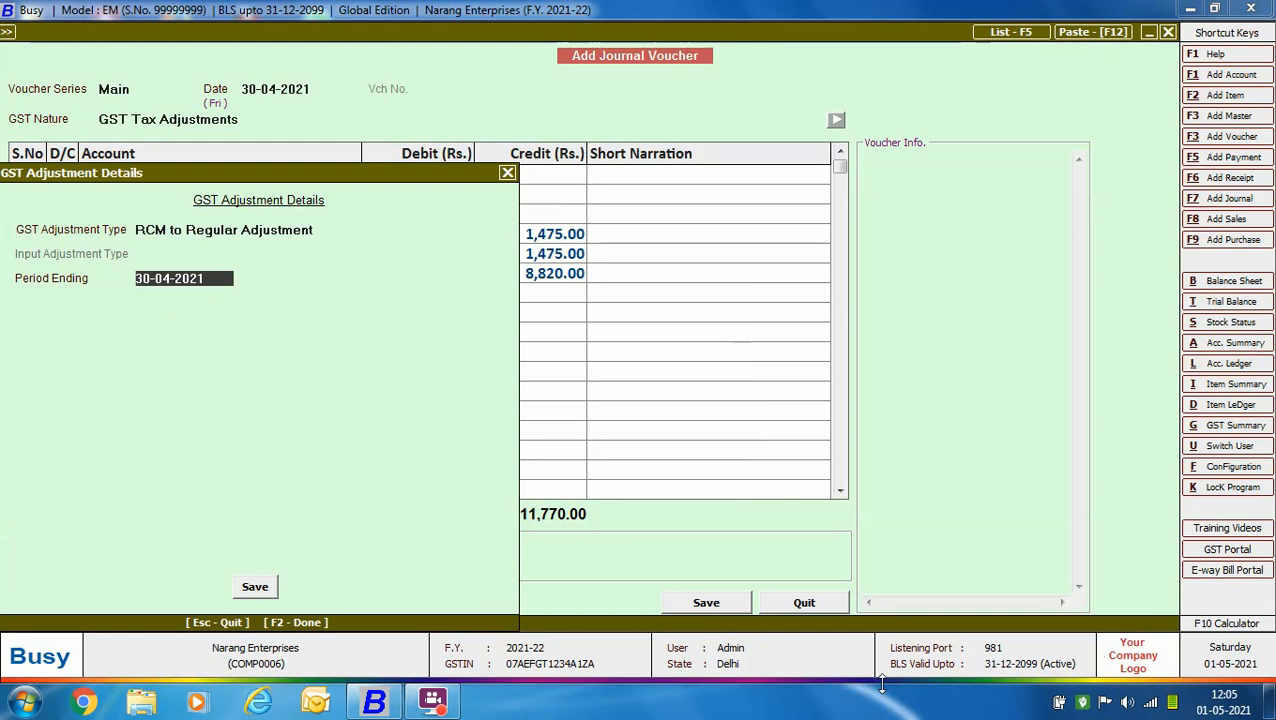
{"action": "key", "text": "Return"}
{"action": "key", "text": "Return"}
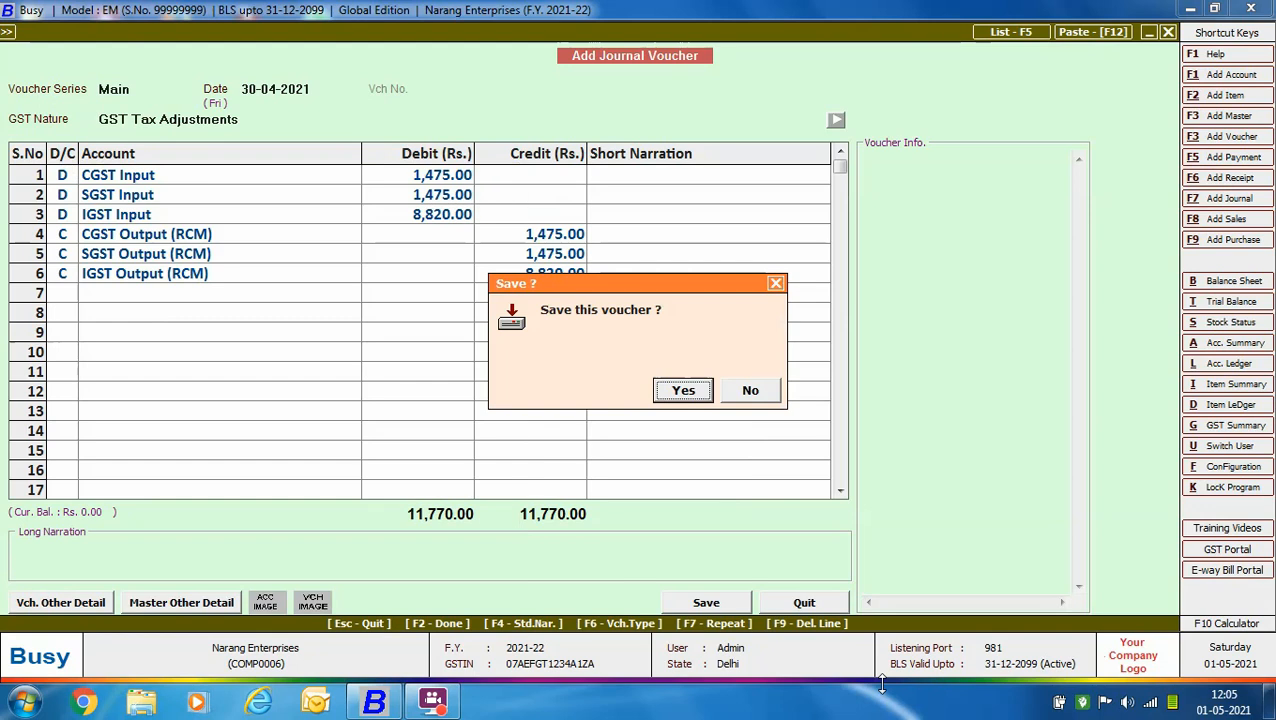
{"action": "key", "text": "Return"}
{"action": "key", "text": "Escape"}
{"action": "key", "text": "Escape"}
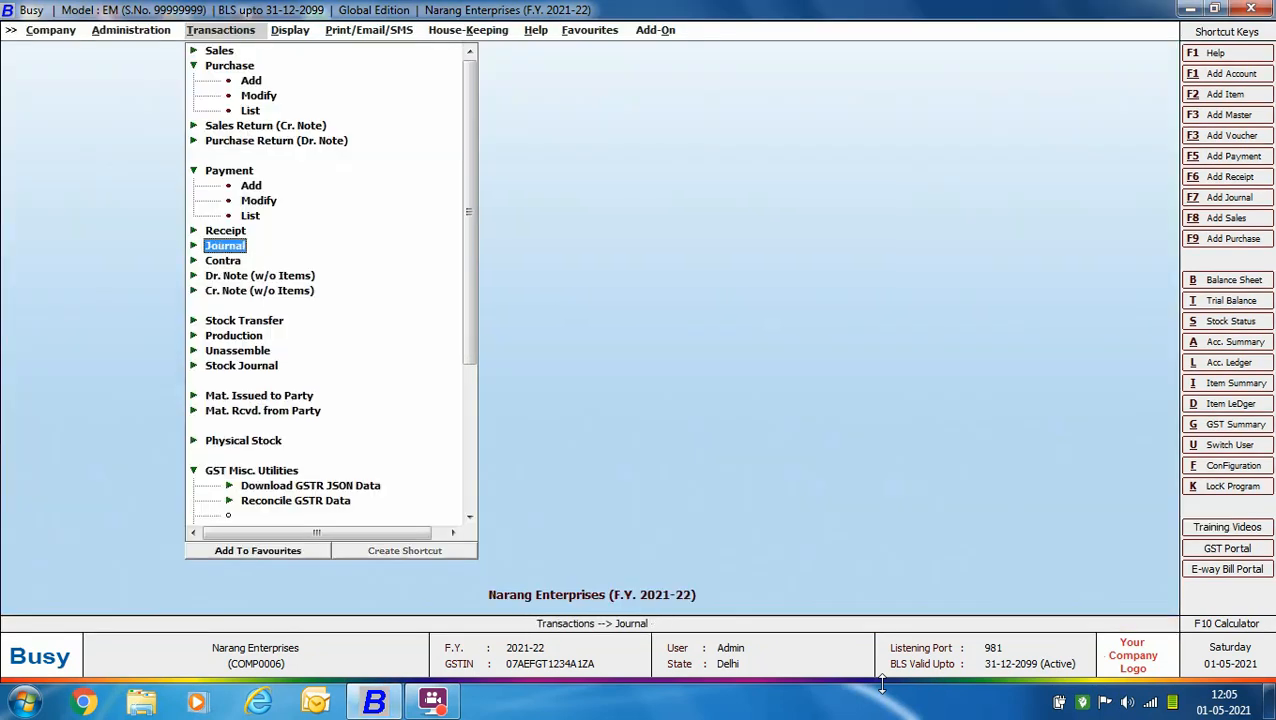
{"action": "key", "text": "Escape"}
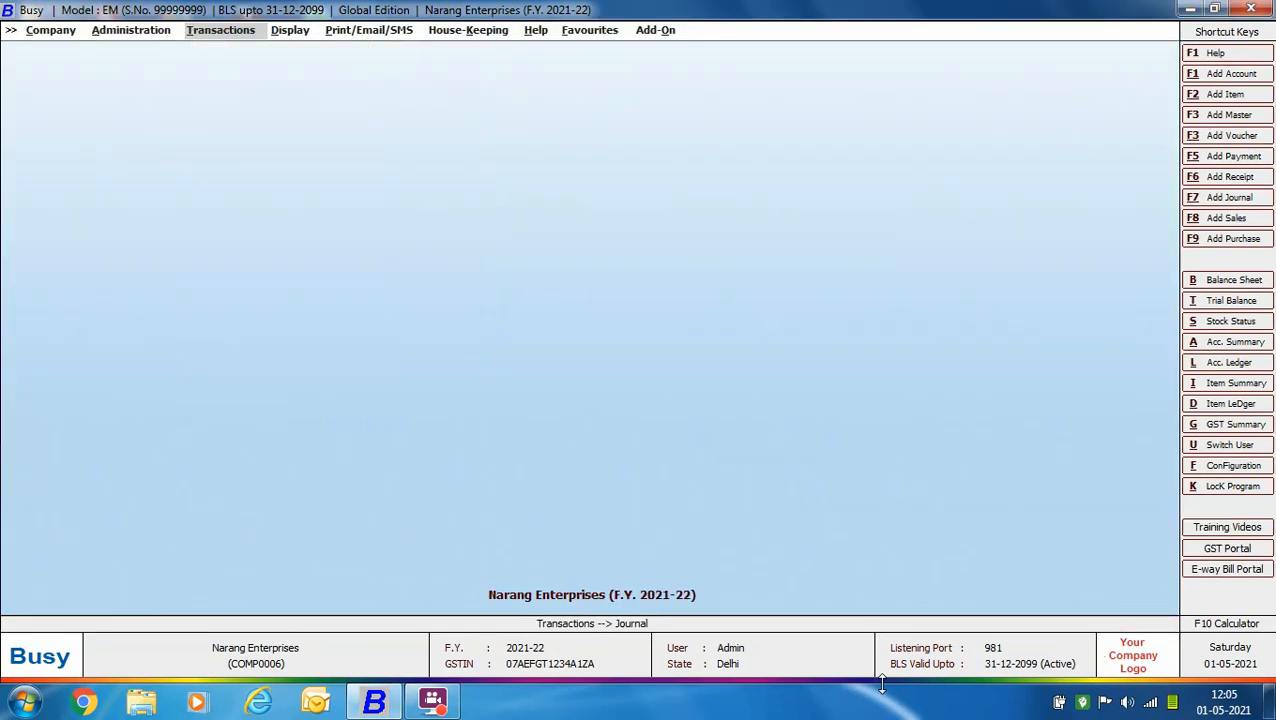